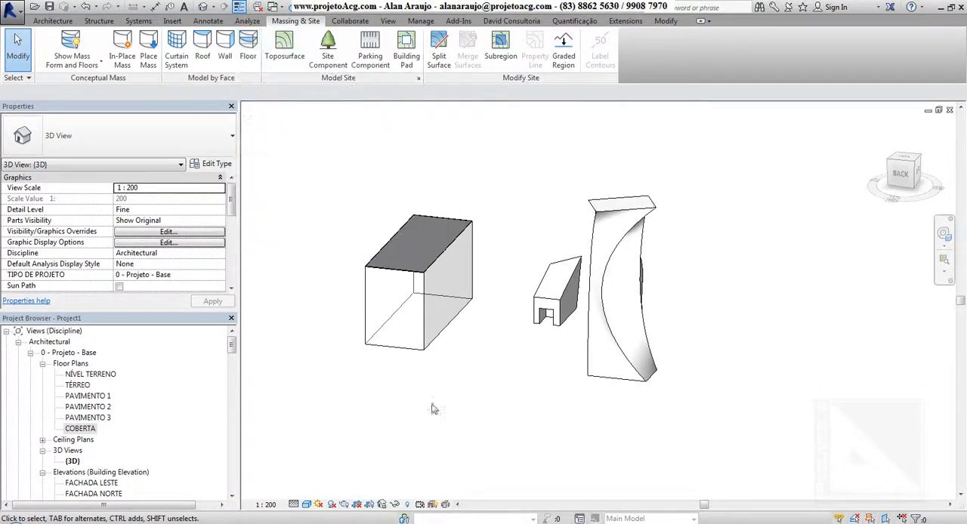
Create a Telha Canal roof by face on the sloped top of the small middle mass
left_click(203, 50)
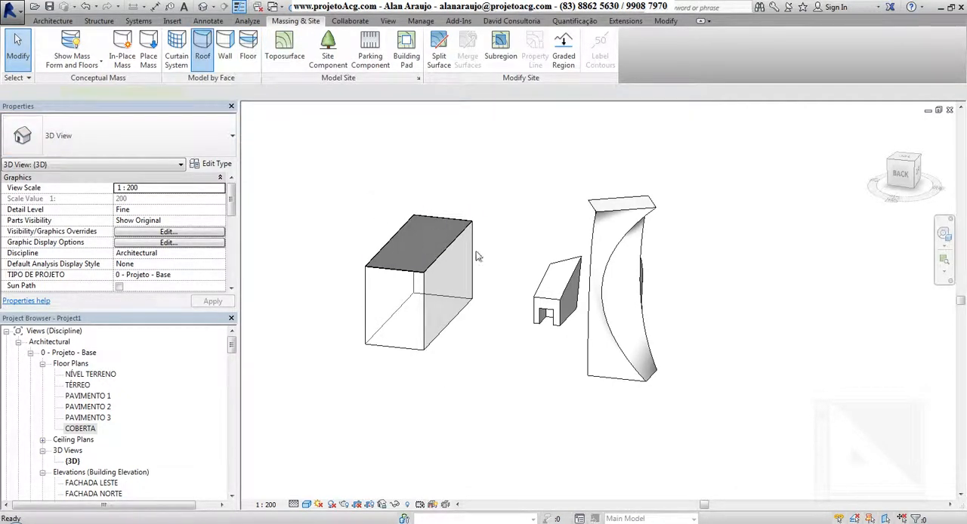
left_click(558, 278)
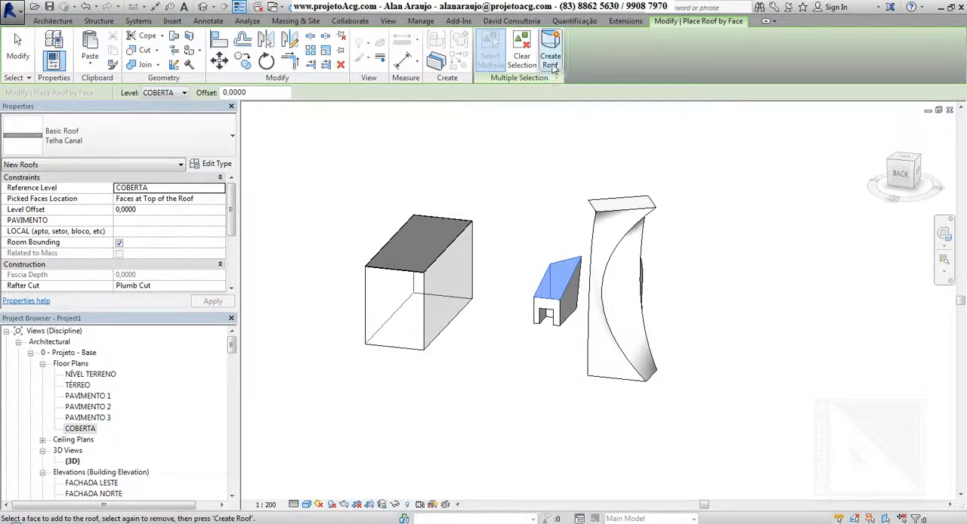
left_click(551, 62)
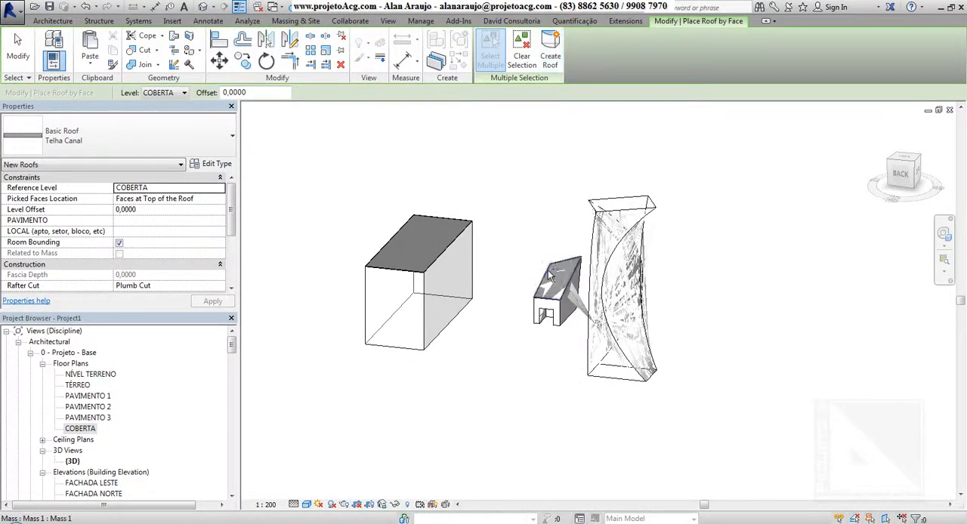
scroll(545, 268, "up", 5)
scroll(548, 274, "down", 1)
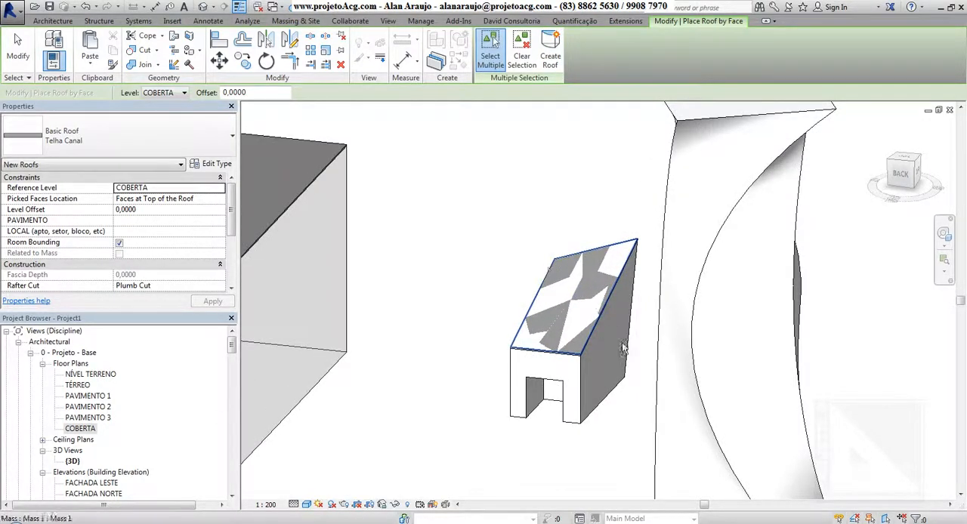
mouse_move(549, 276)
middle_mouse_down("shift")
mouse_move(559, 302)
mouse_move(799, 333)
mouse_move(917, 363)
mouse_move(697, 453)
mouse_move(448, 448)
mouse_move(492, 357)
mouse_move(584, 435)
mouse_move(503, 436)
mouse_move(434, 403)
mouse_move(516, 409)
mouse_move(544, 380)
middle_mouse_up("shift")
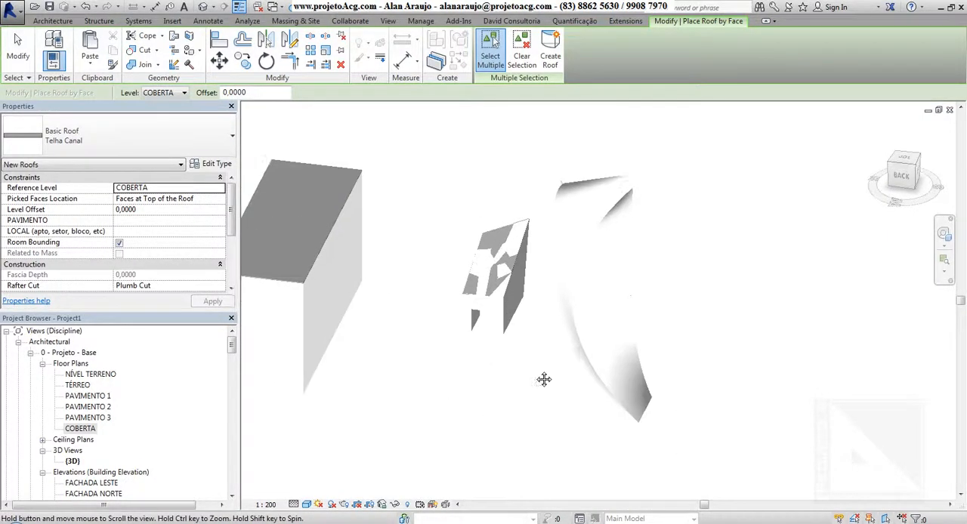
Create a Telha Canal roof by face from the top and bottom faces of the tall twisted mass
left_click(594, 172)
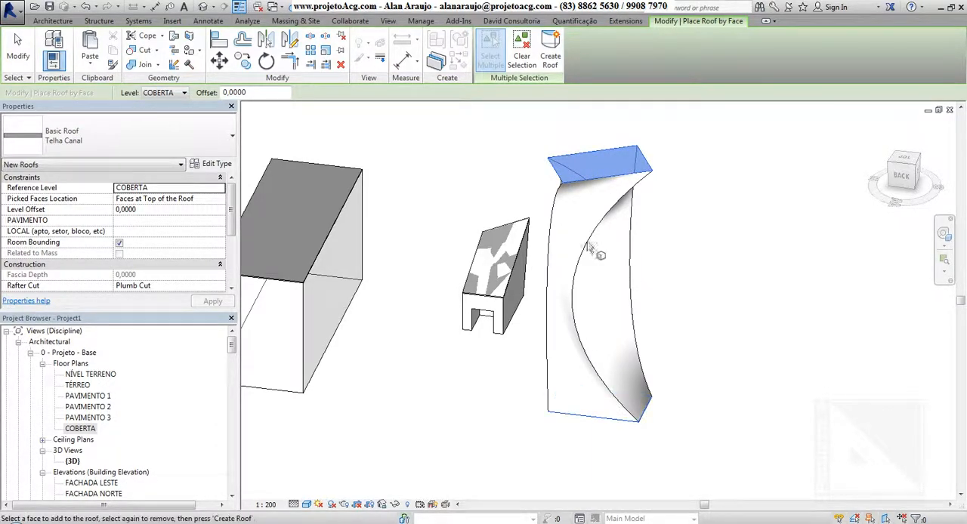
left_click(526, 63)
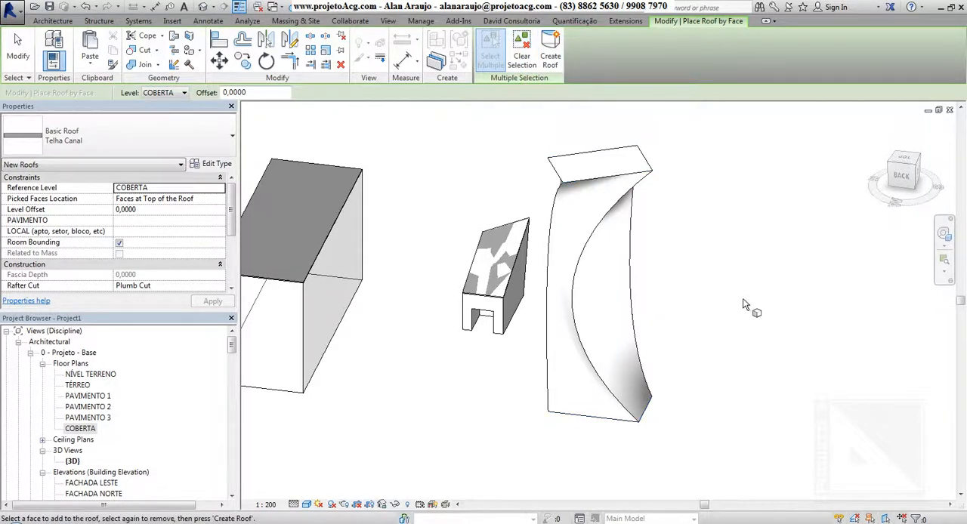
scroll(631, 181, "down", 2)
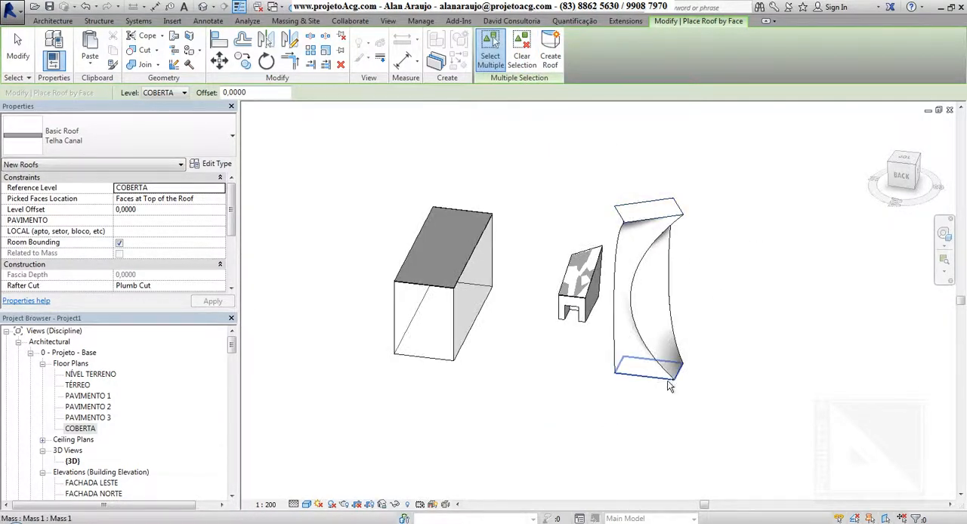
left_click(641, 217)
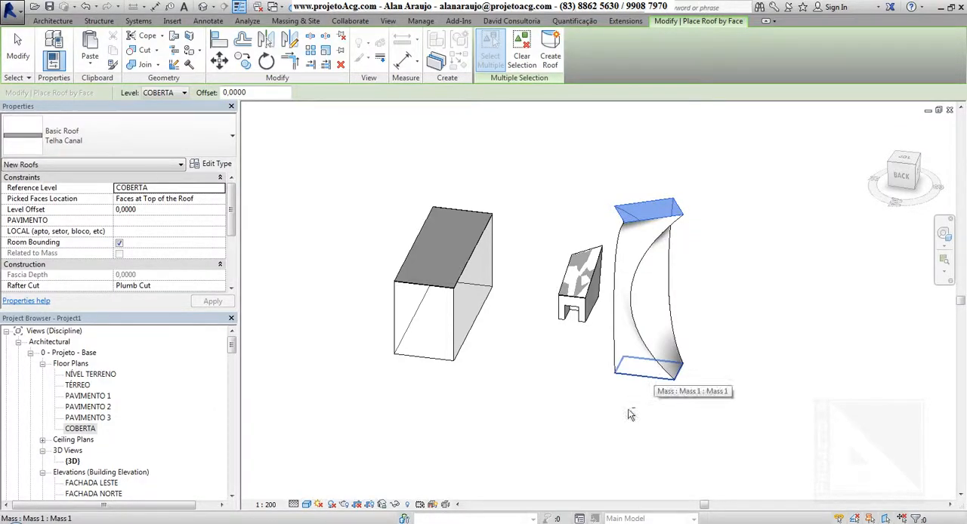
middle_click_drag(553, 435, 593, 419, "shift")
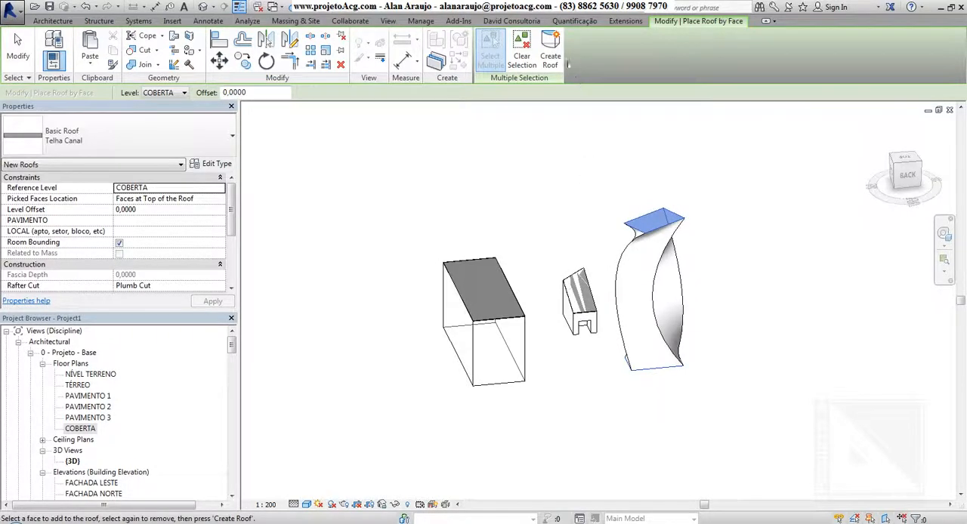
left_click(551, 55)
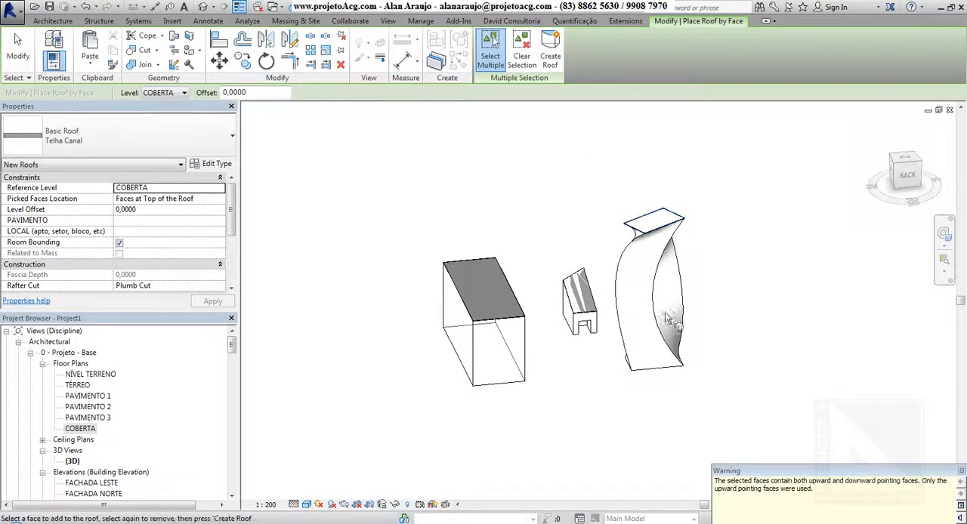
key("Escape")
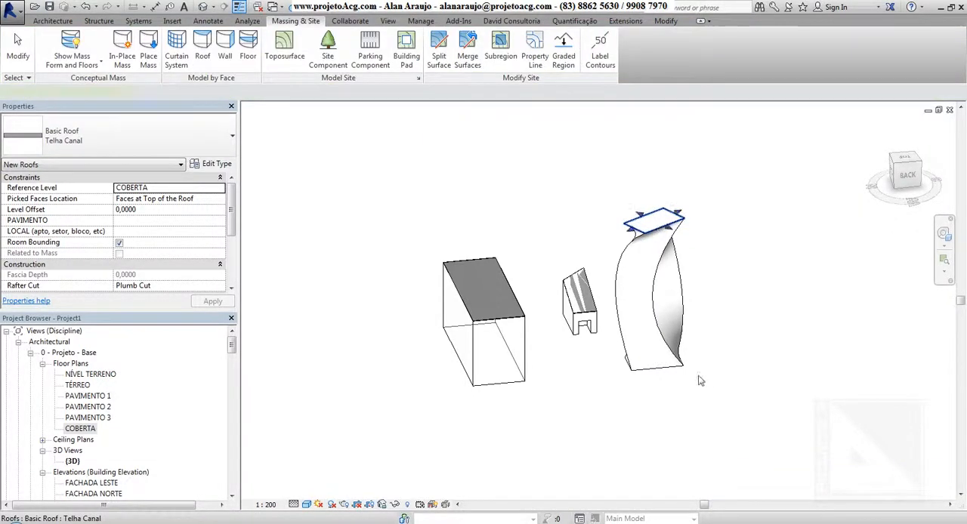
Try to rebuild the twisted tower's roof without the top face by editing its face selection
middle_click_drag(702, 381, 663, 217, "shift")
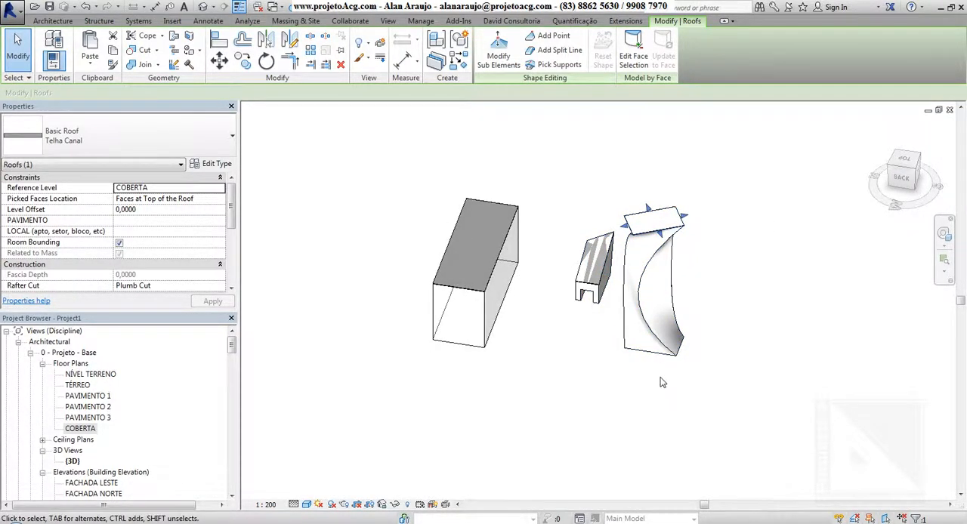
left_click(750, 193)
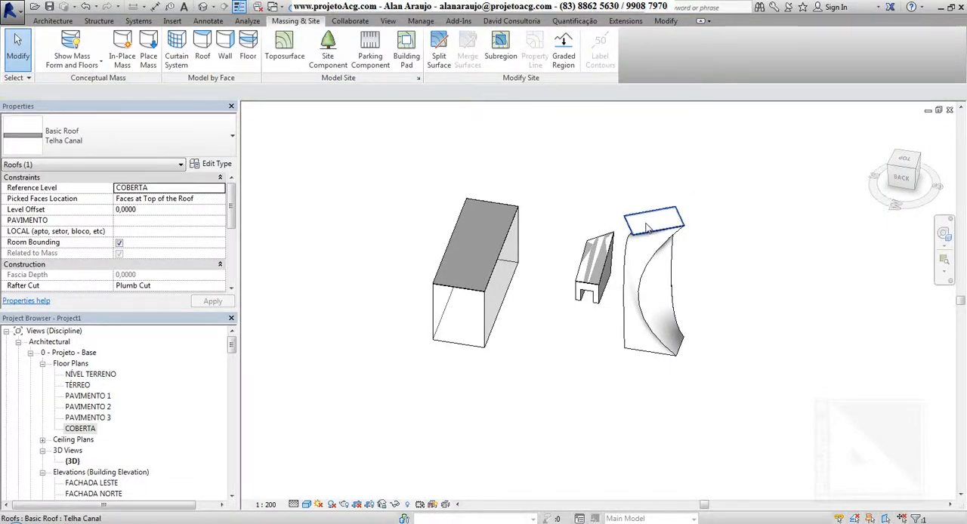
left_click(648, 223)
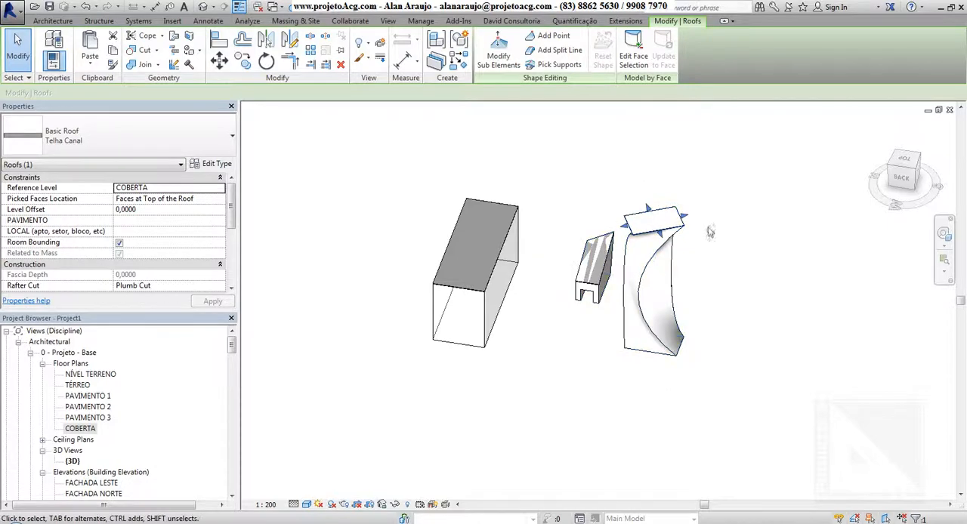
left_click(641, 65)
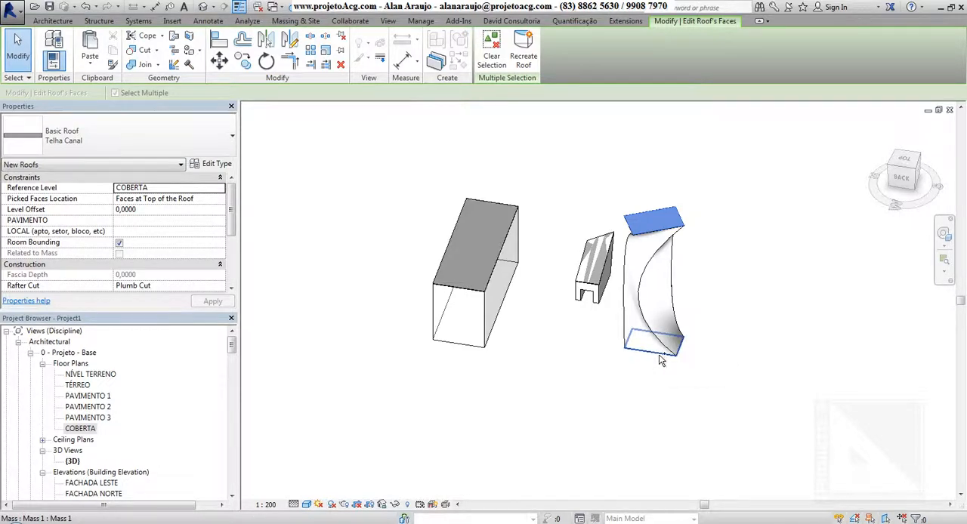
left_click(657, 223)
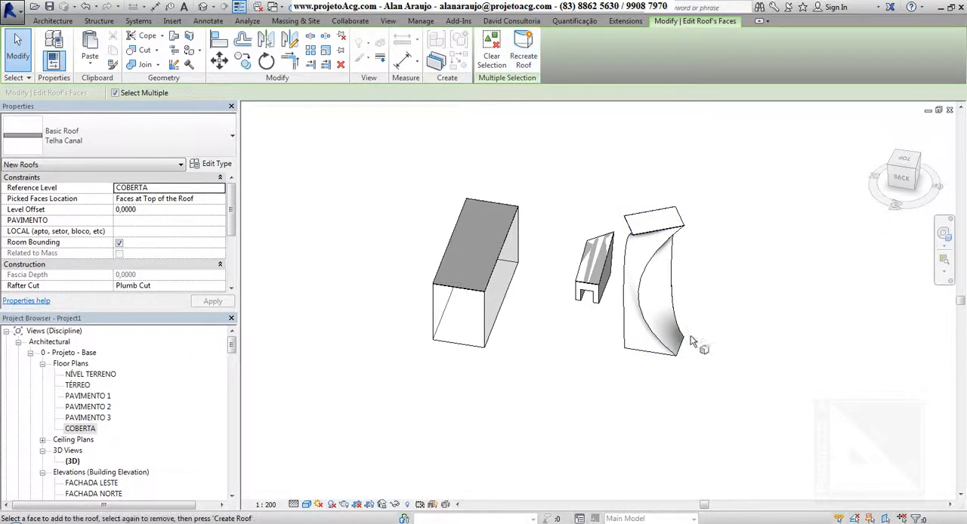
left_click(521, 54)
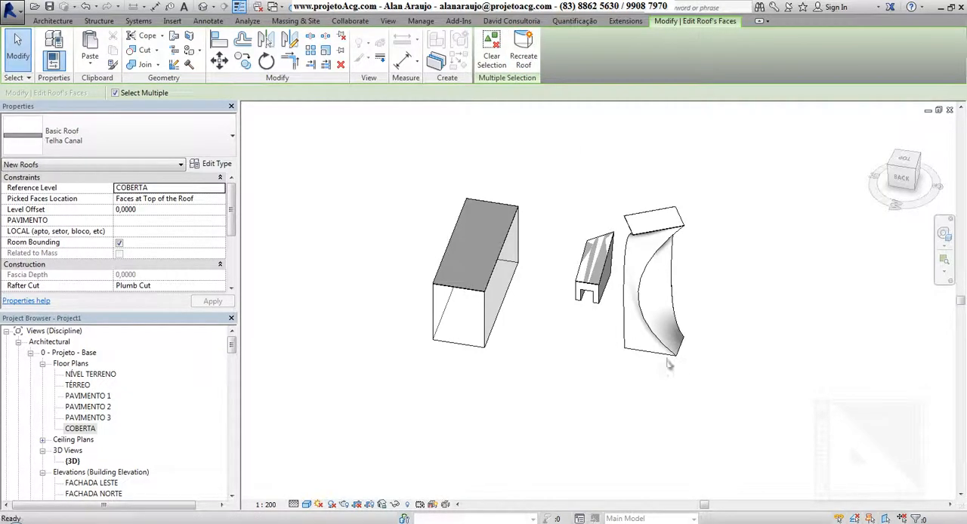
middle_click_drag(676, 398, 652, 372, "shift")
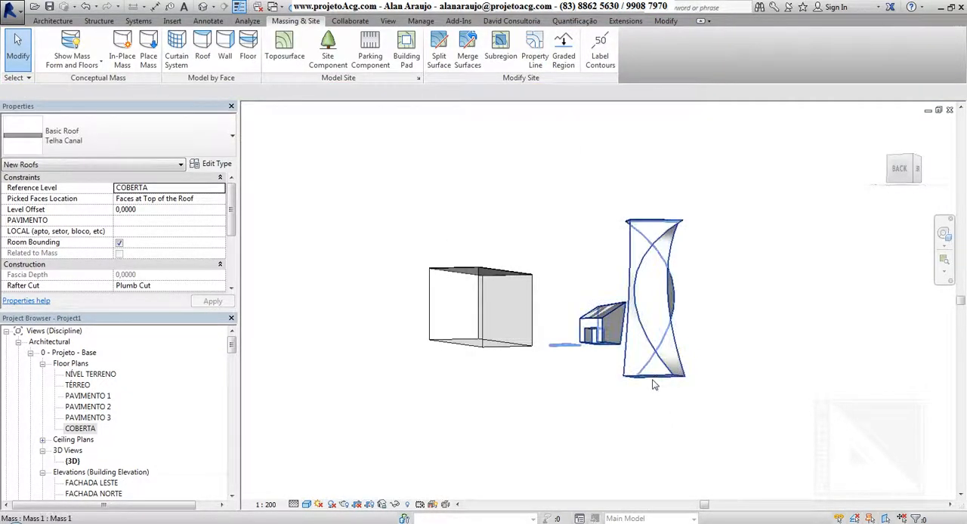
left_click_drag(701, 312, 697, 361, "shift")
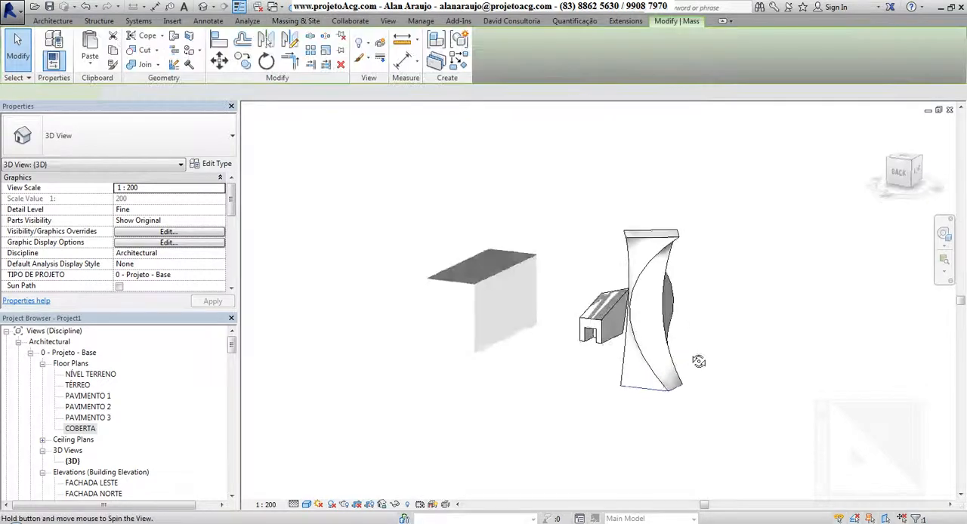
middle_click_drag(698, 361, 696, 381, "shift")
Reopen the face selection of the twisted tower's roof and deselect its picked faces
left_click(644, 248)
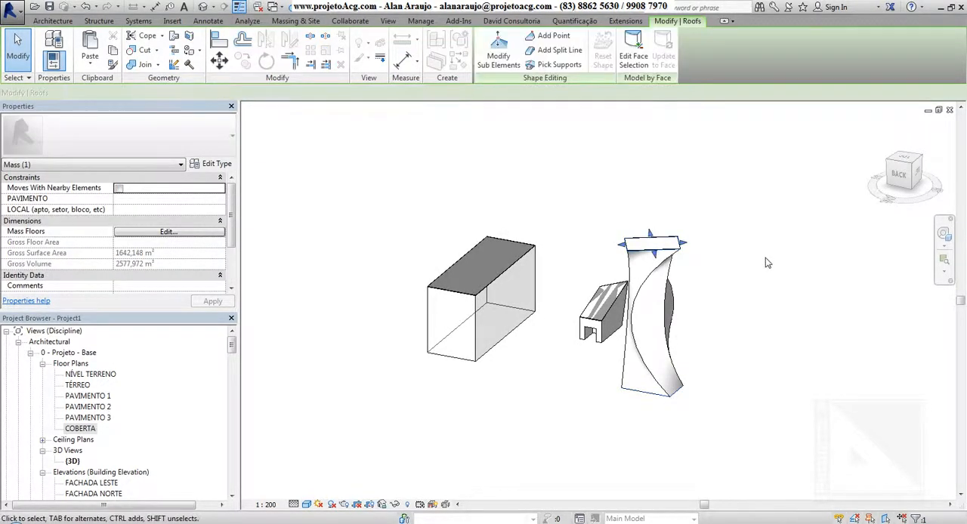
middle_click_drag(764, 264, 691, 200, "shift")
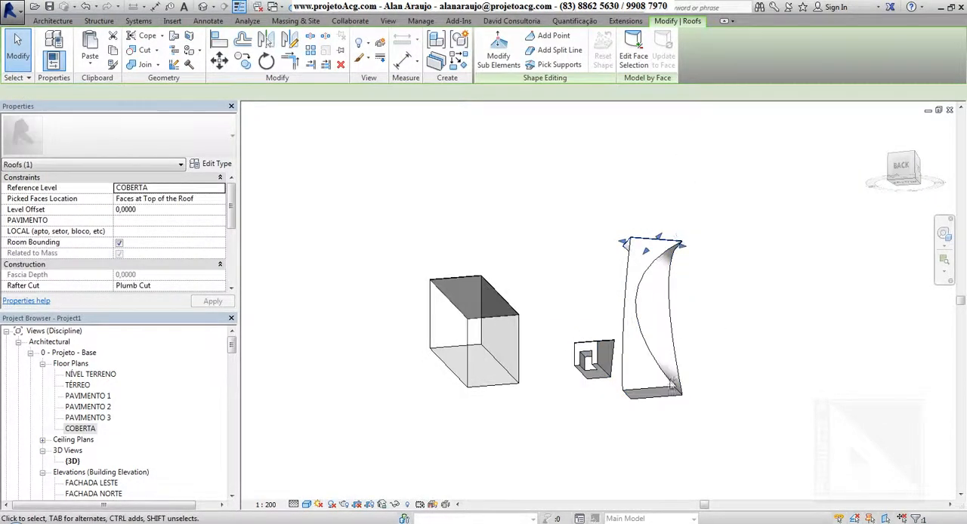
left_click(636, 52)
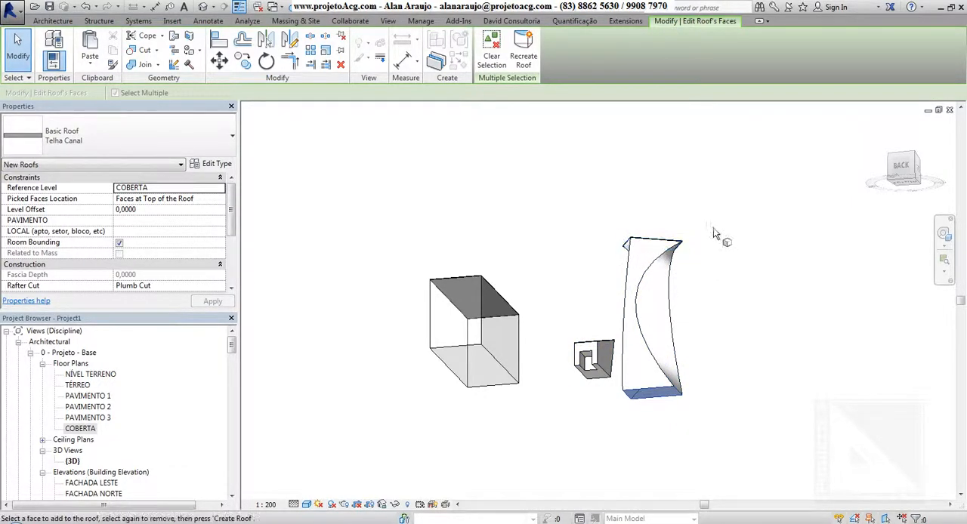
middle_click_drag(715, 232, 730, 381, "shift")
left_click_drag(707, 219, 603, 270)
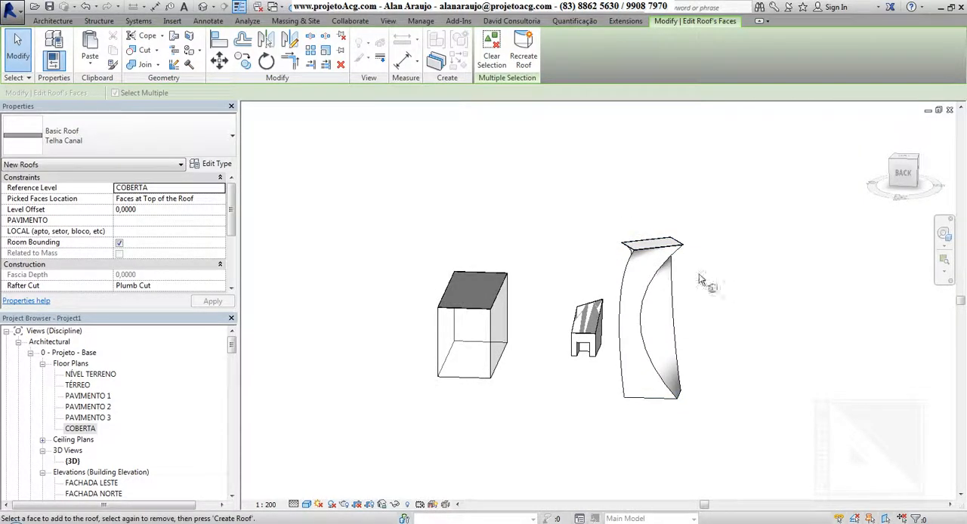
middle_click_drag(740, 183, 740, 320, "shift")
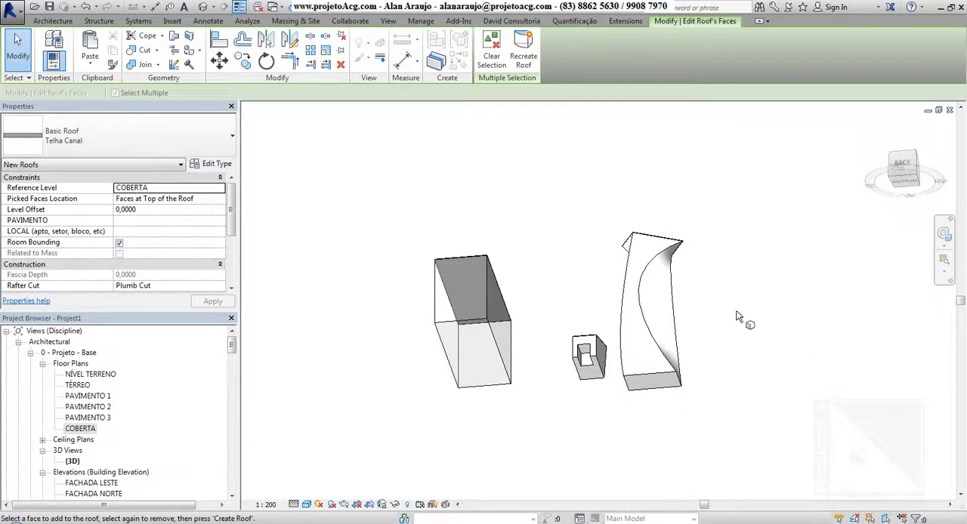
Pick the twisted tower's bottom face, recreate the roof on it and inspect the result
left_click(654, 381)
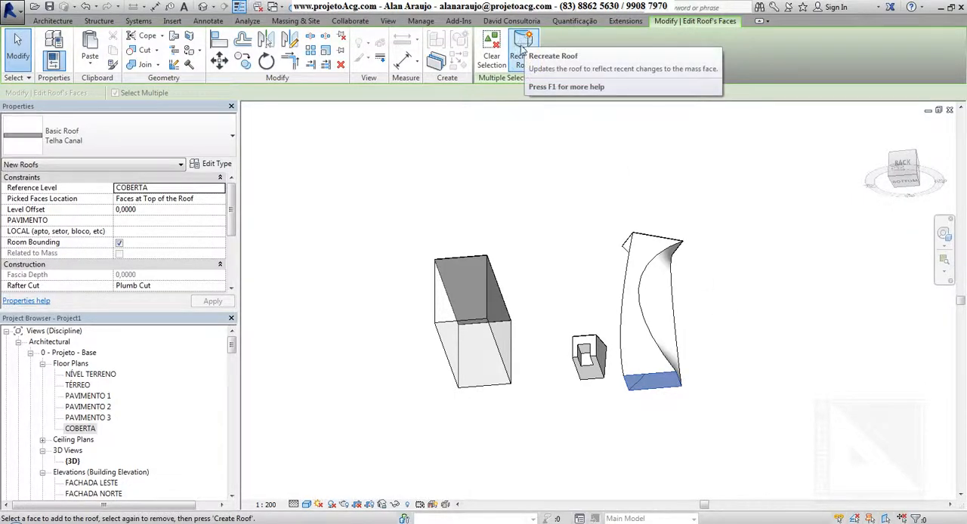
left_click(522, 50)
middle_click_drag(673, 395, 585, 415, "shift")
left_click(21, 53)
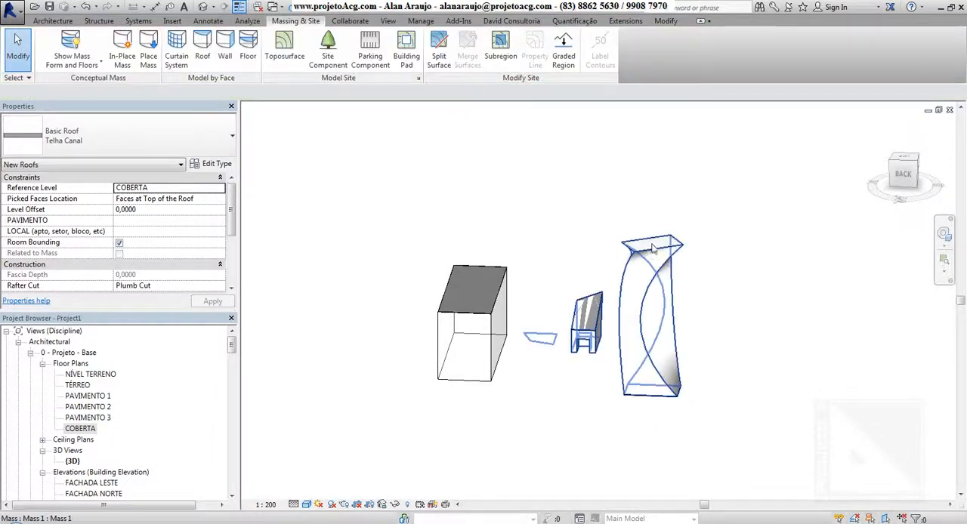
middle_click_drag(691, 293, 693, 220, "shift")
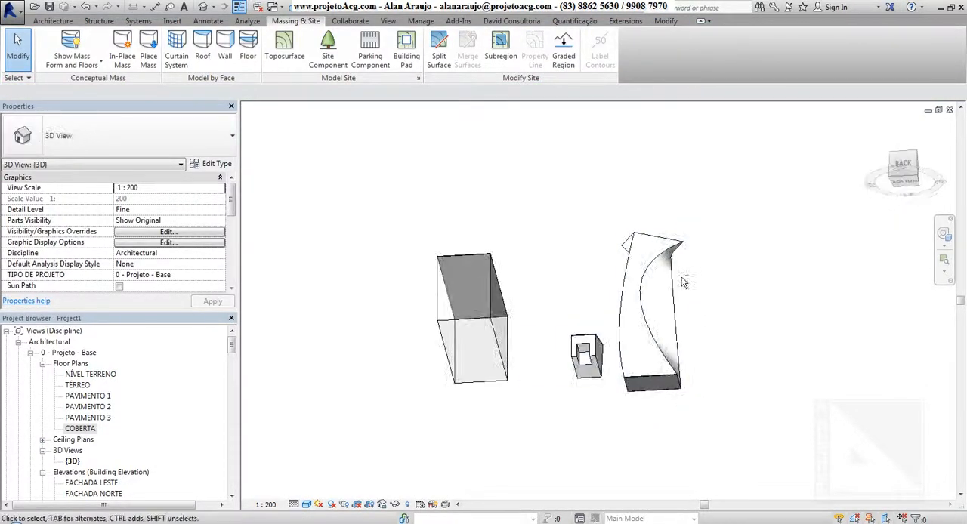
left_click(654, 390)
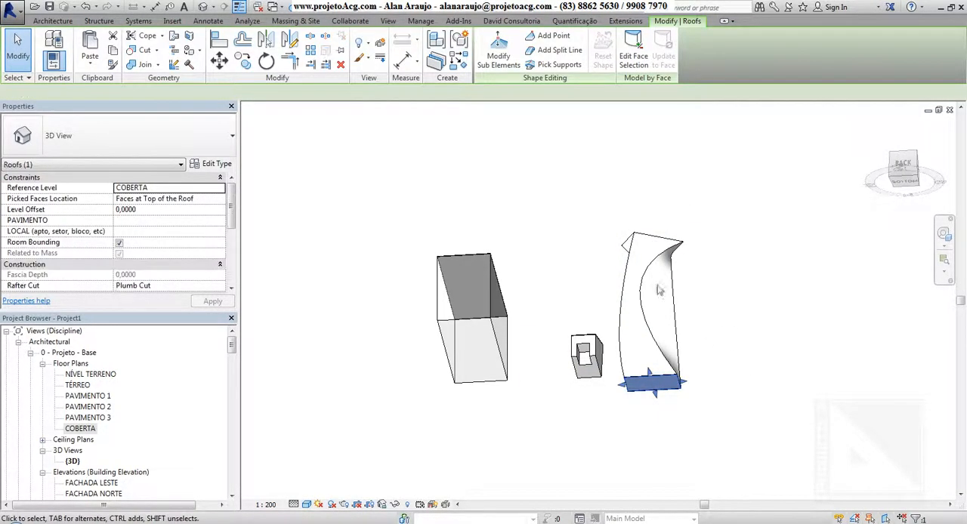
middle_click_drag(671, 245, 678, 381, "shift")
left_click(756, 208)
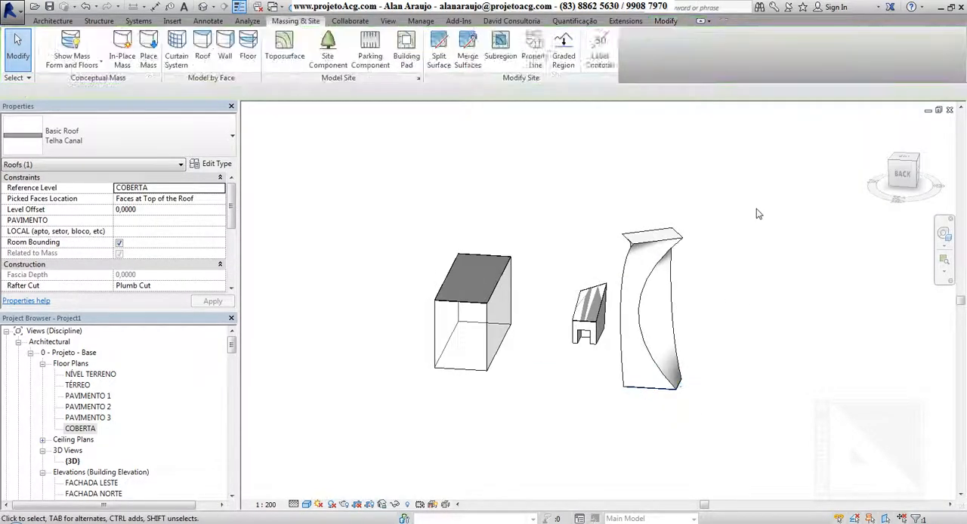
Create PA_Alv_Ext_Cer Ext_Bruta. walls by picking side faces of the tall twisted mass
left_click(231, 55)
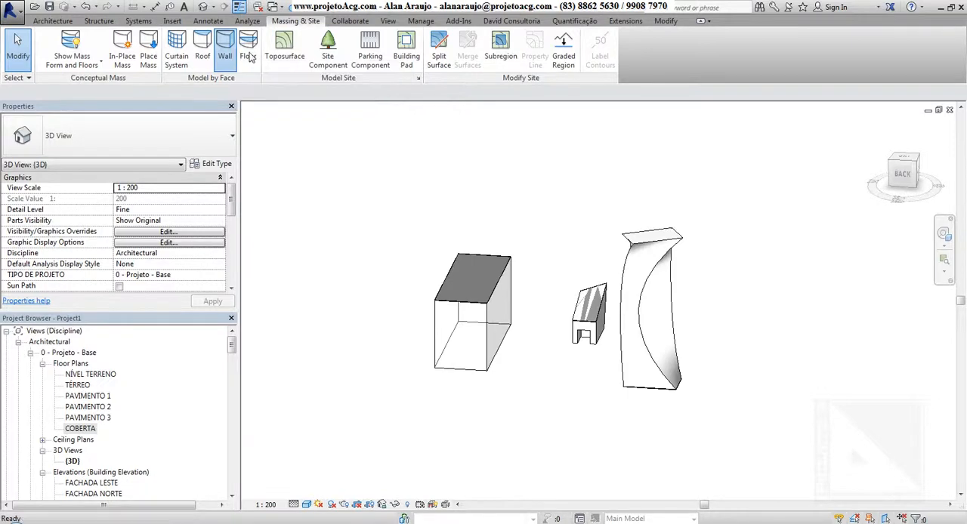
left_click(53, 21)
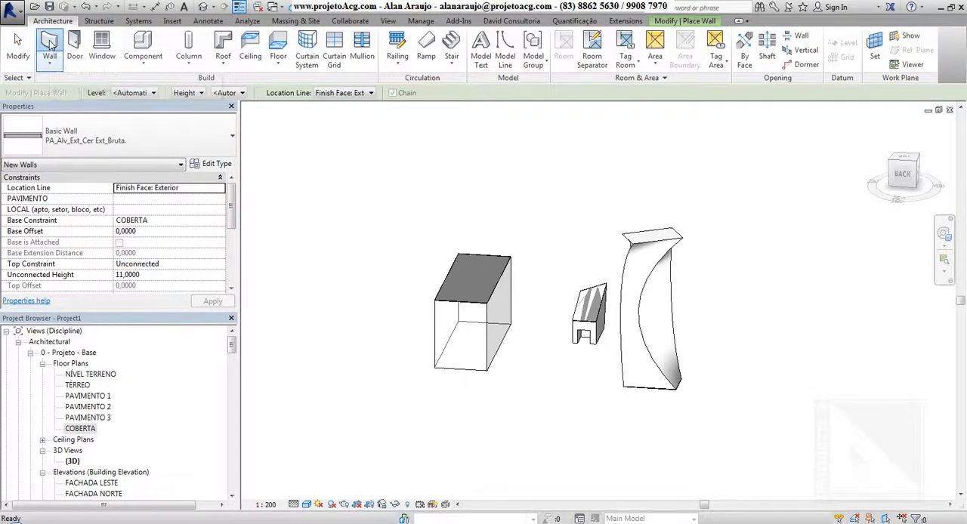
left_click(52, 45)
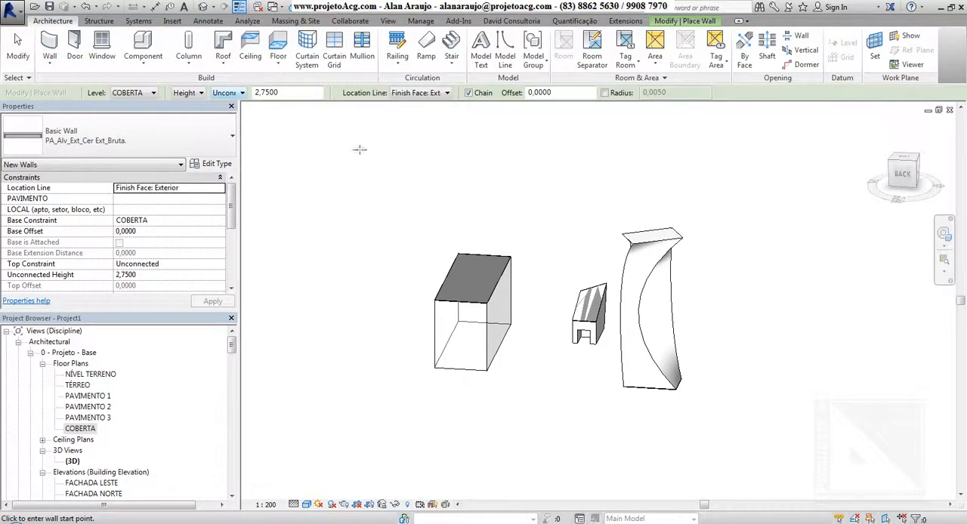
left_click(690, 24)
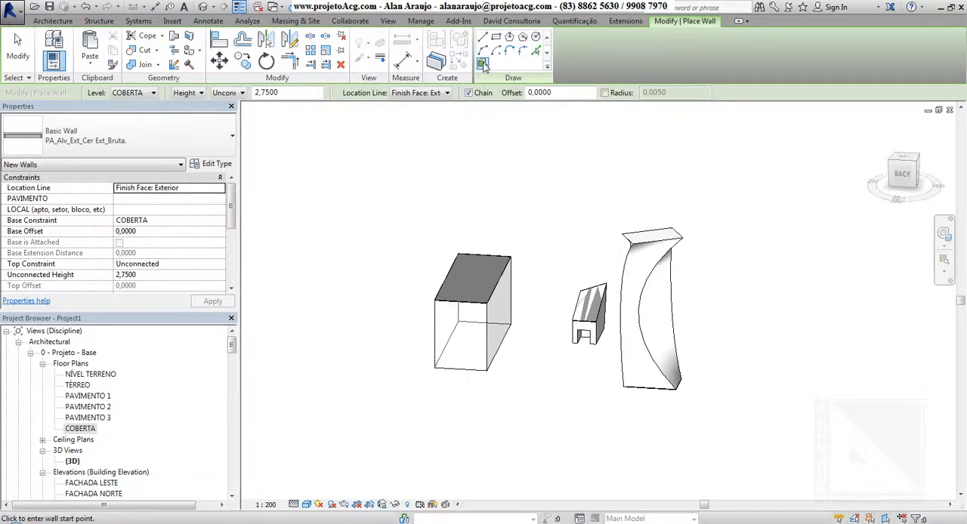
left_click(484, 65)
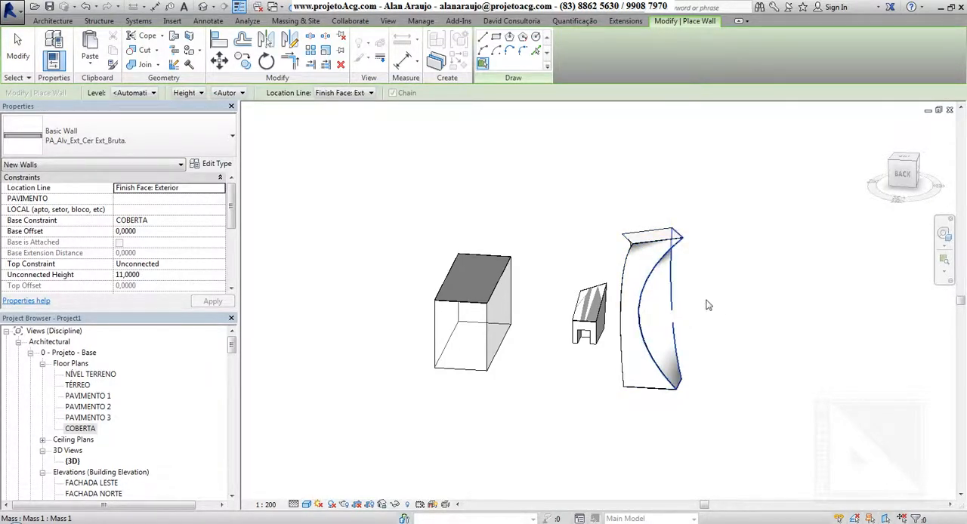
middle_click_drag(649, 341, 571, 380, "shift")
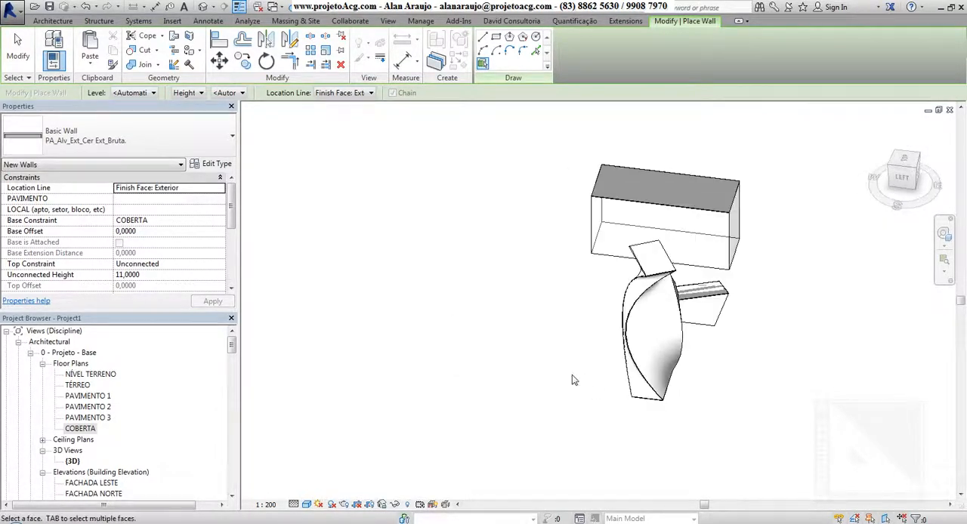
Create walls by face of type PA_Alv_Ext_Cer Ext_Pin Int. on other side faces of the twisted tower
left_click(157, 136)
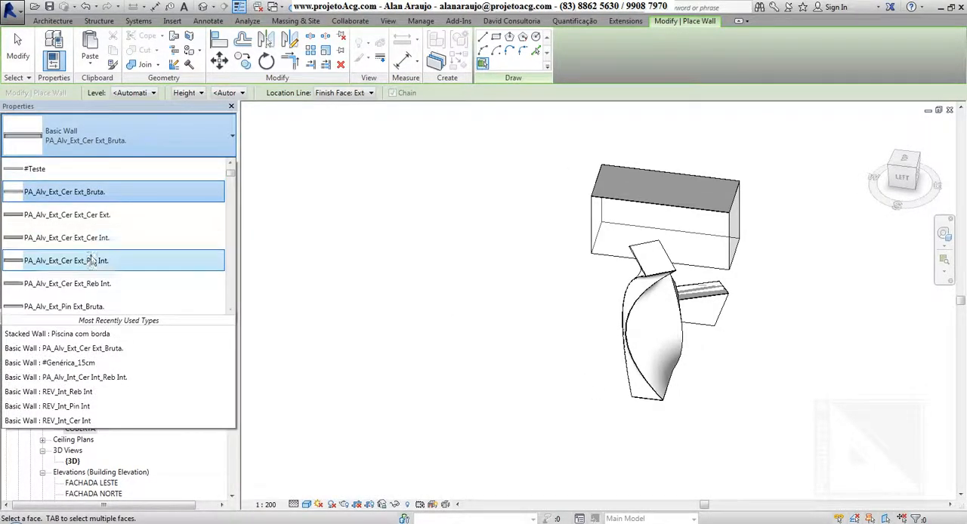
key("Escape")
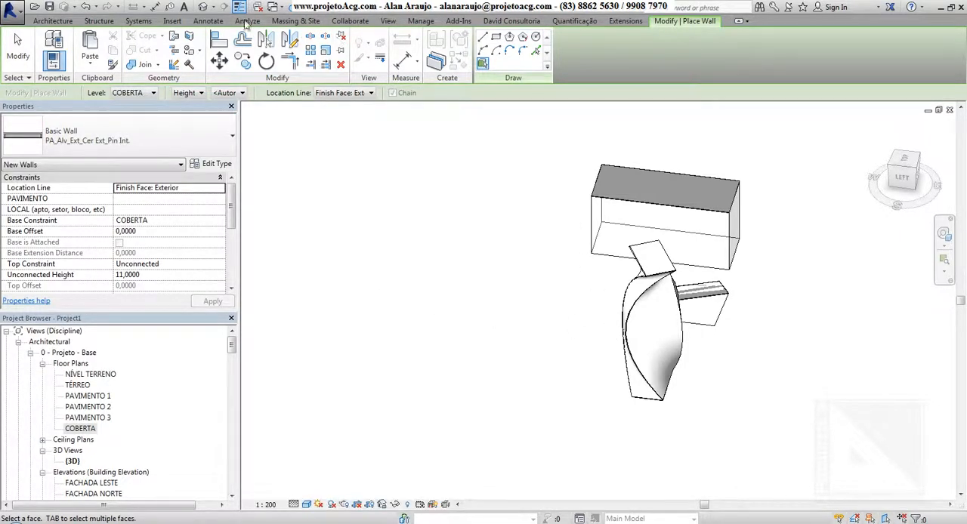
left_click(311, 22)
left_click(227, 57)
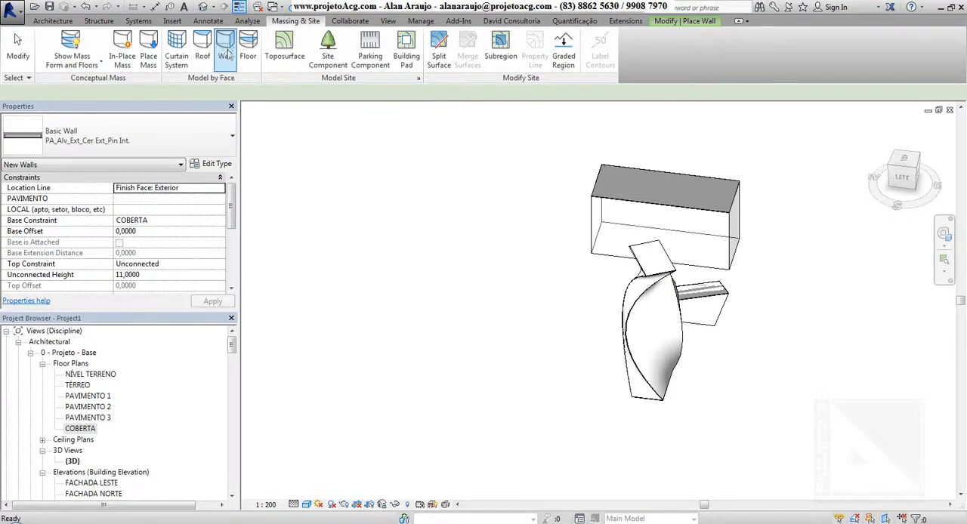
left_click(227, 53)
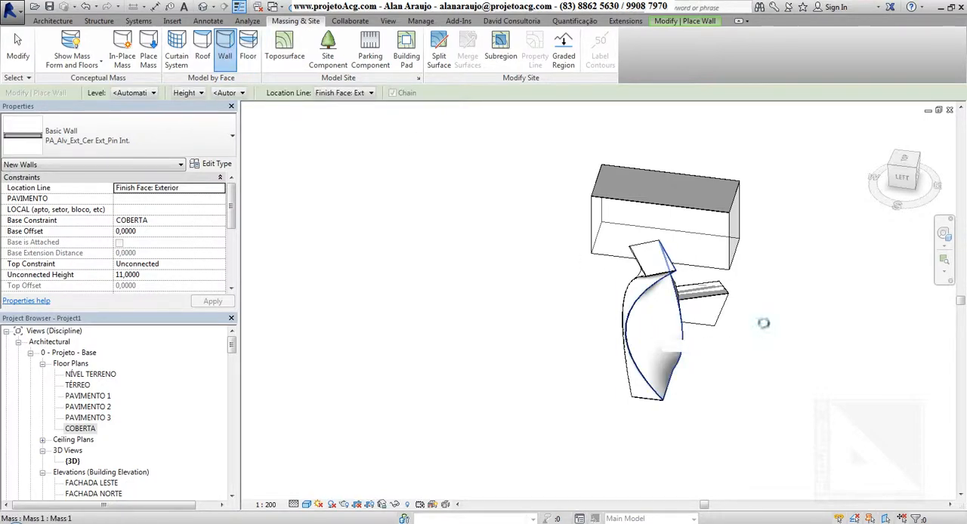
middle_click_drag(767, 341, 667, 314, "shift")
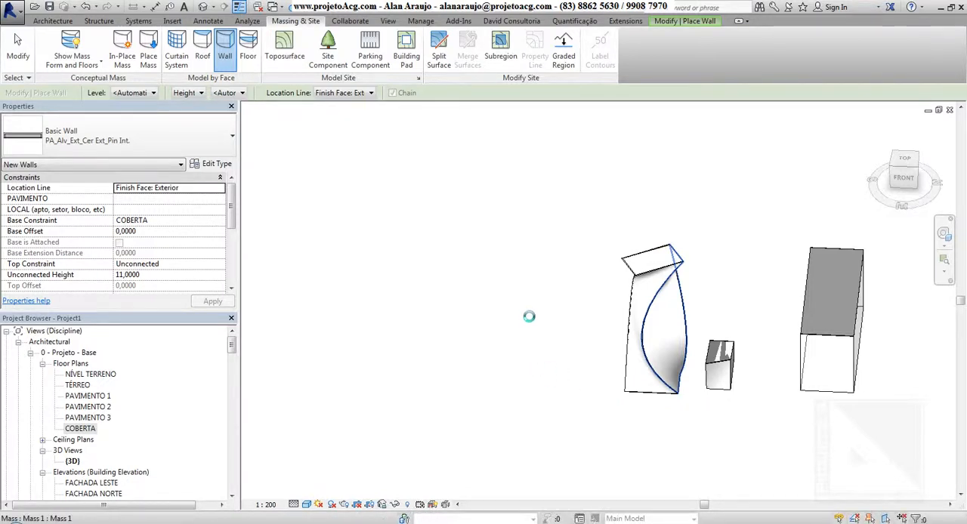
middle_click_drag(602, 320, 716, 399, "shift")
key("Escape")
key("Escape")
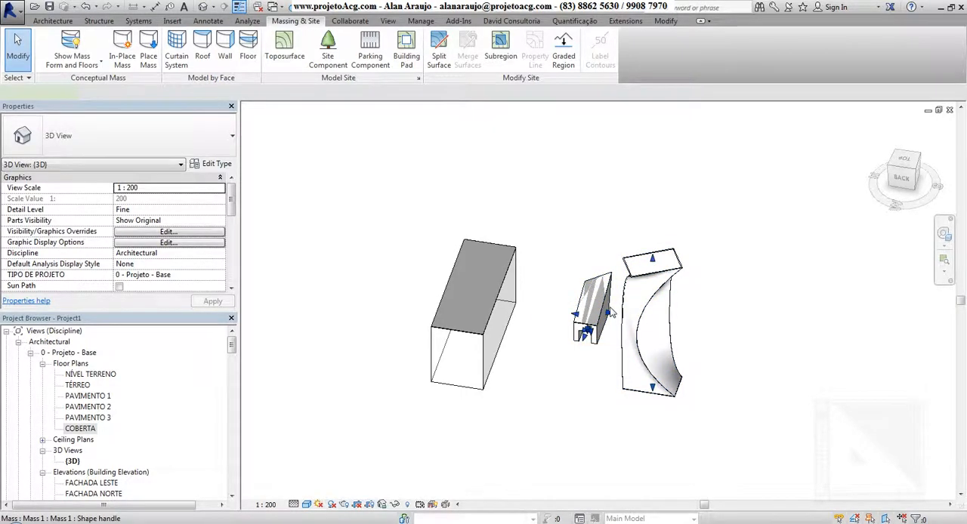
Add mass floors at PAVIMENTO 1, PAVIMENTO 2, PAVIMENTO 3 and TÉRREO to the mass containing the twisted tower
left_click(612, 318)
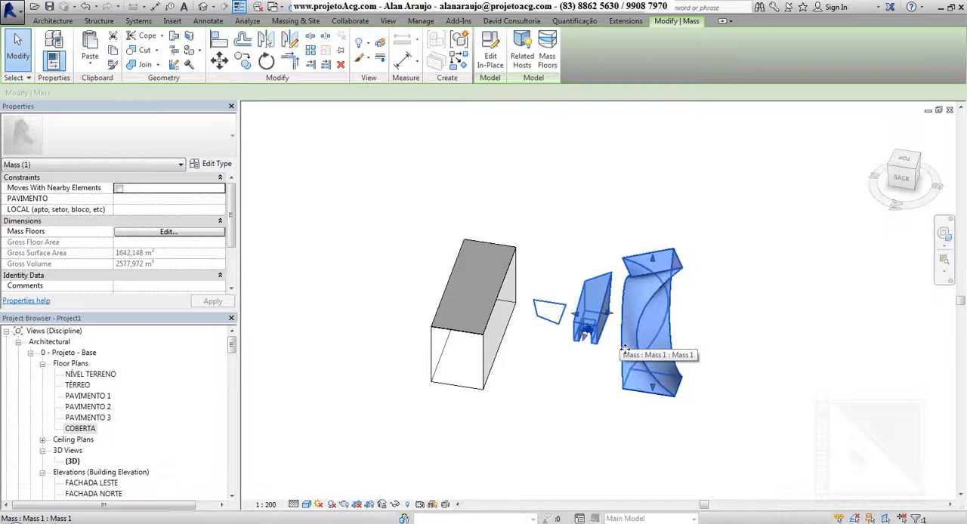
left_click(486, 363)
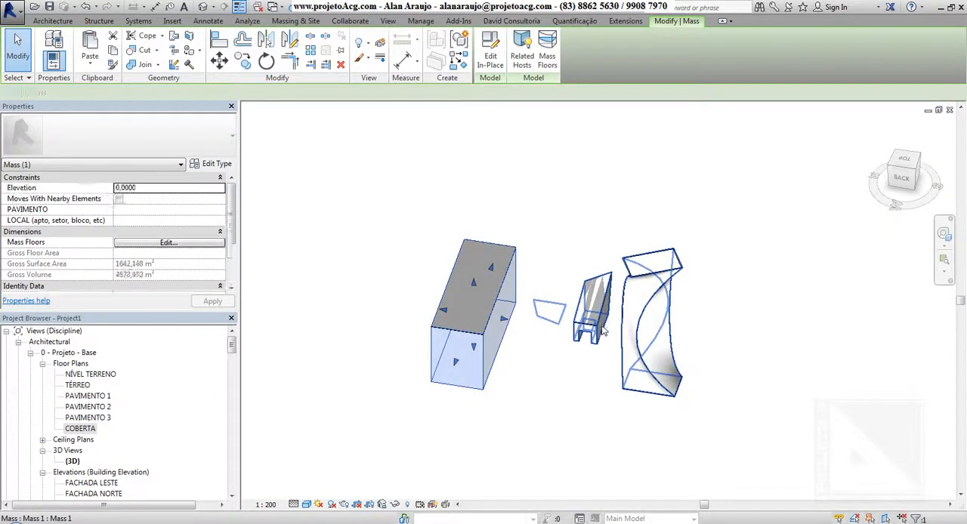
left_click(604, 334)
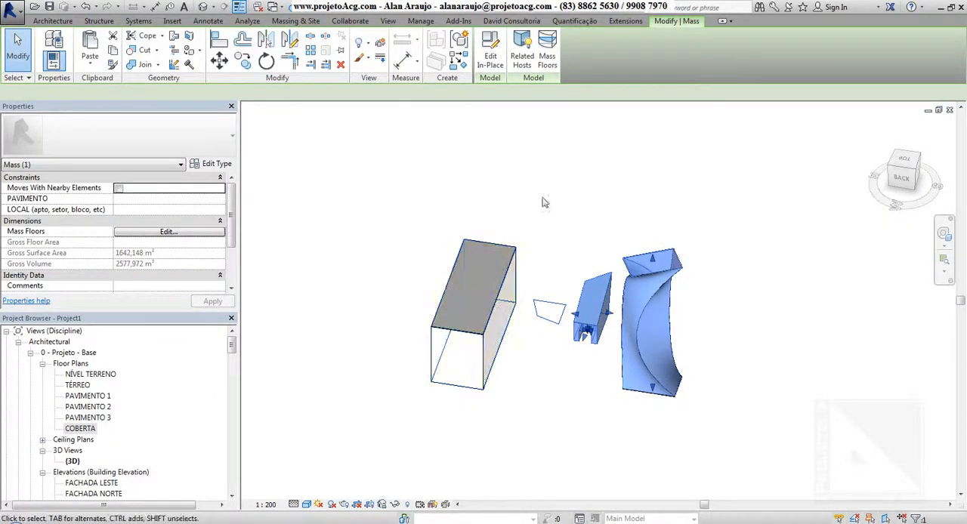
left_click(546, 61)
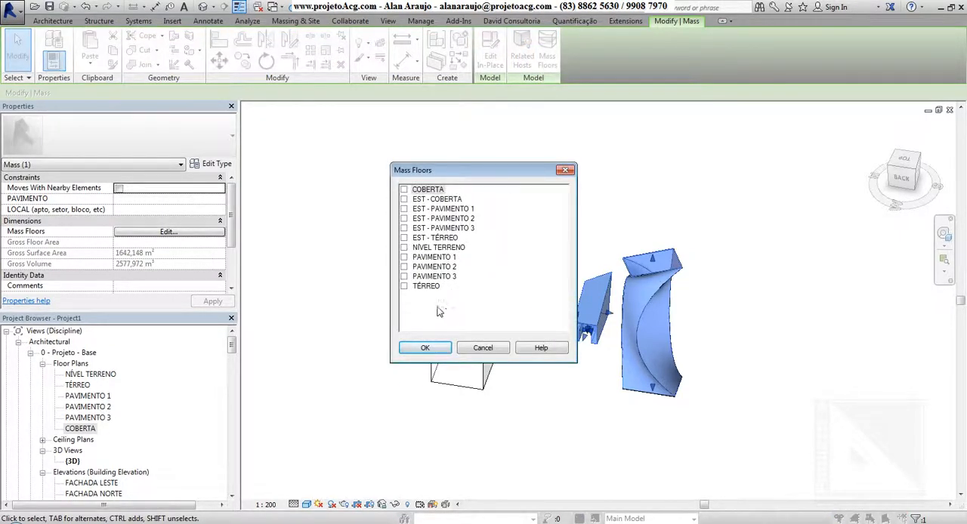
left_click(403, 247)
left_click(403, 256)
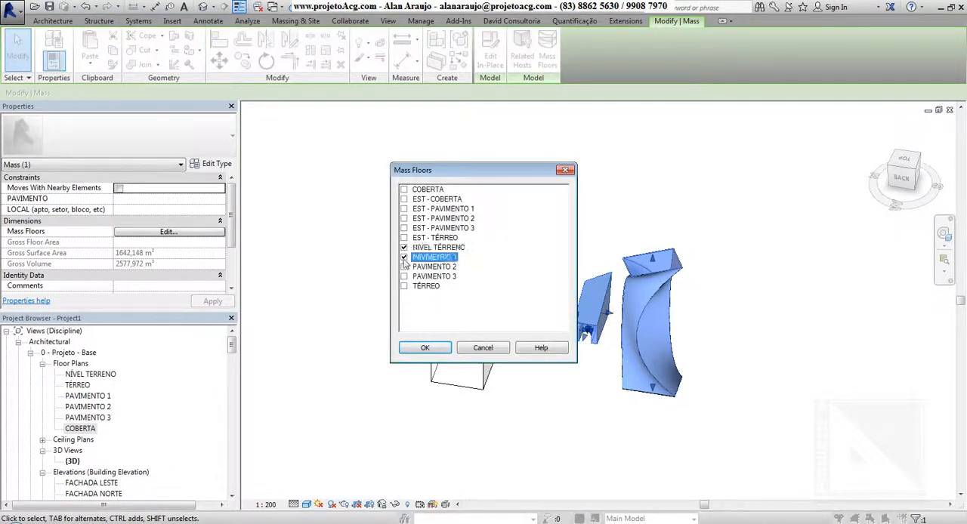
left_click(404, 266)
left_click(404, 276)
left_click(404, 286)
left_click(403, 248)
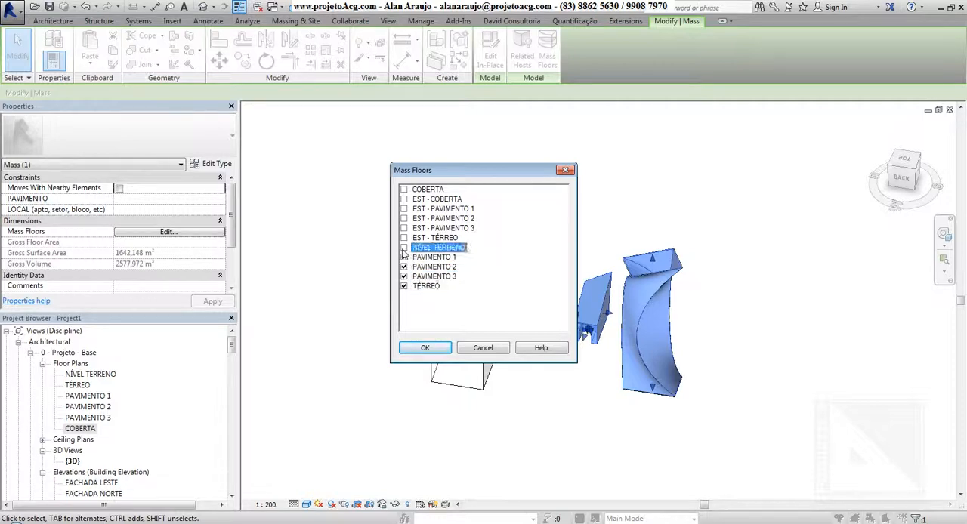
left_click(425, 349)
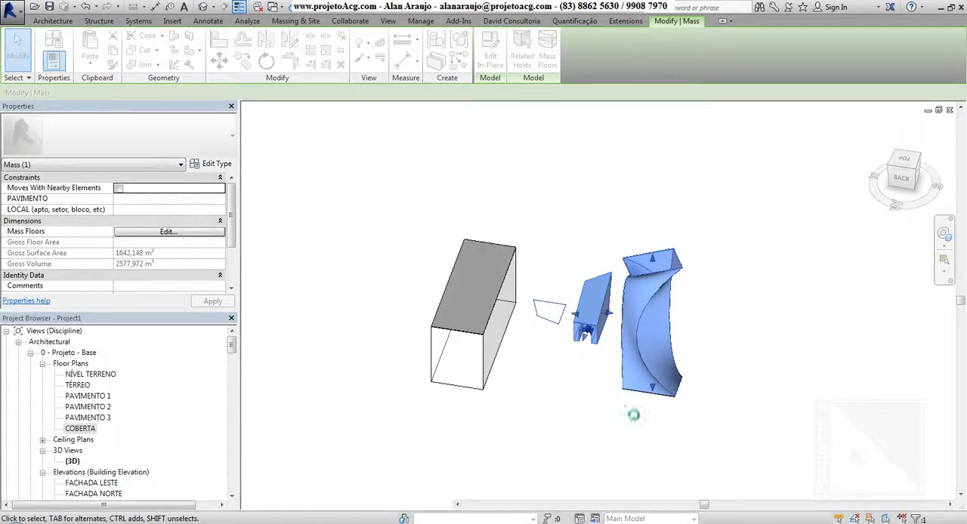
mouse_move(672, 444)
middle_mouse_down("shift")
mouse_move(657, 402)
mouse_move(690, 401)
middle_mouse_up("shift")
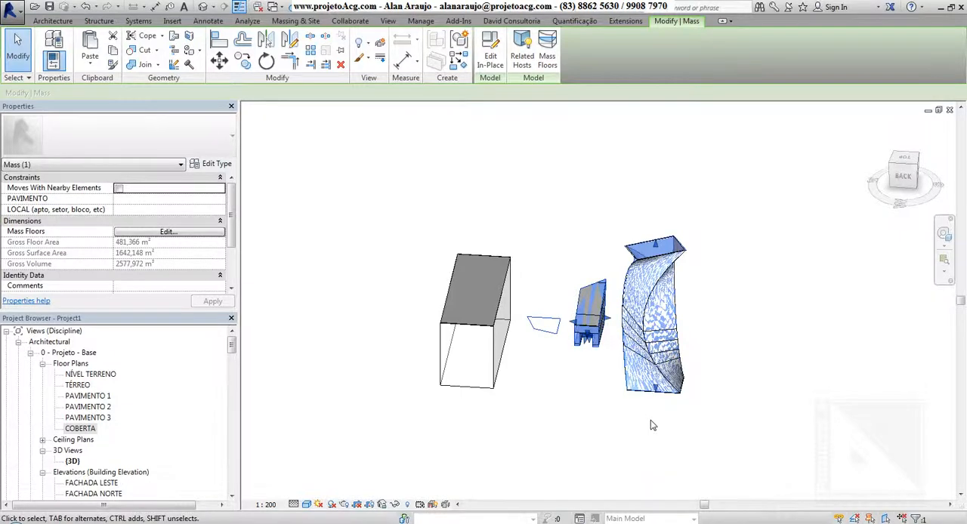
left_click(559, 189)
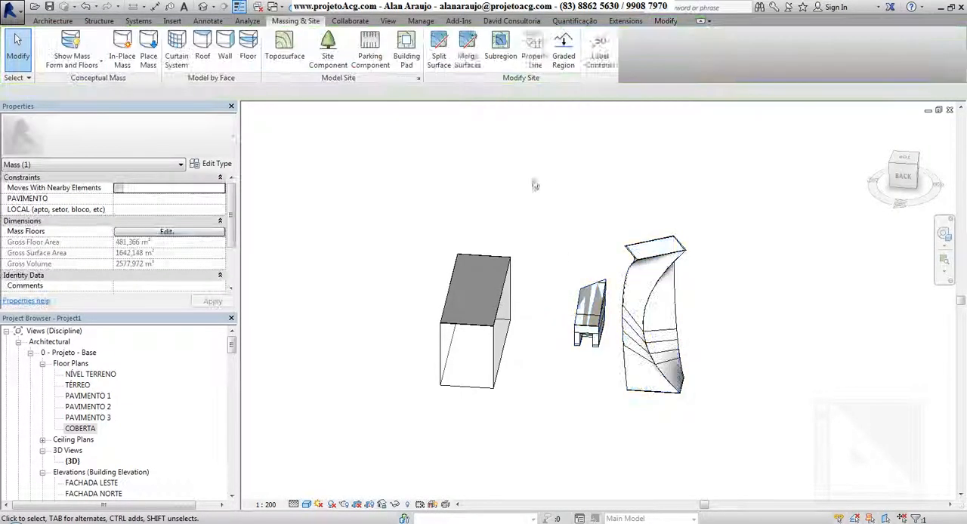
Create Floor - Base - 11cm - Cer 46 floors by face on all mass floors of the small form and twisted tower
left_click(248, 46)
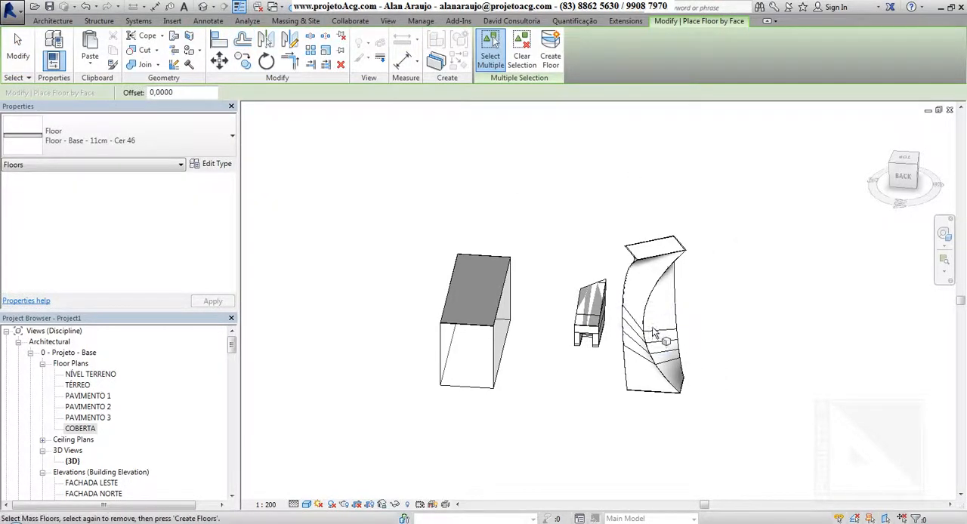
left_click_drag(682, 267, 608, 438)
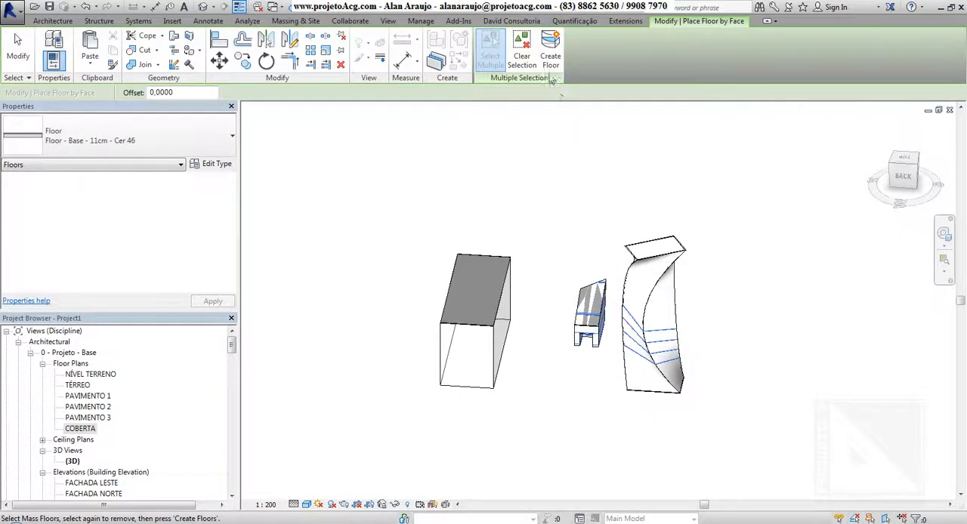
left_click(548, 67)
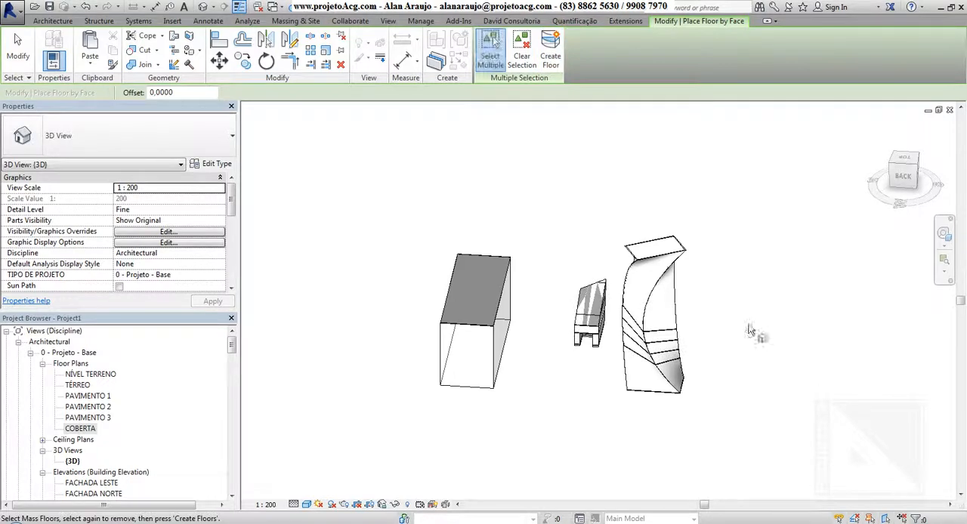
scroll(635, 386, "up", 3)
key("Escape")
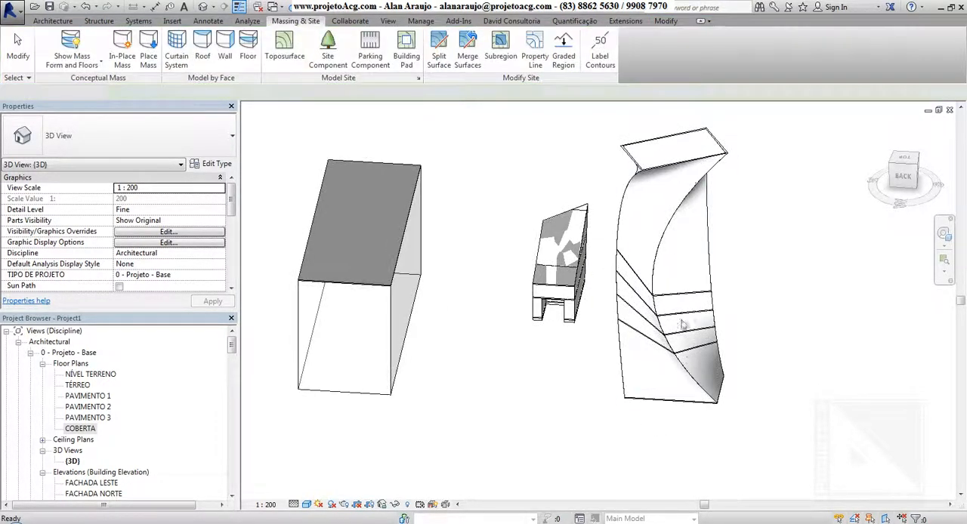
left_click(744, 427)
mouse_move(744, 428)
middle_mouse_down("shift")
mouse_move(686, 363)
mouse_move(546, 371)
mouse_move(703, 401)
mouse_move(779, 382)
mouse_move(687, 390)
mouse_move(675, 414)
mouse_move(686, 427)
mouse_move(613, 421)
middle_mouse_up("shift")
middle_click_drag(527, 423, 626, 395)
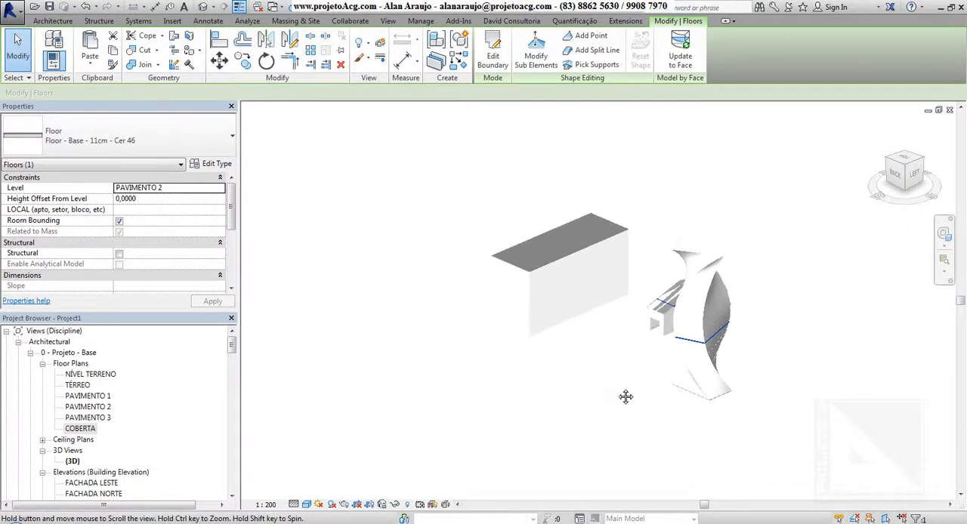
left_click(535, 404)
Temporarily hide the mass category in the 3D view, using the box mass as the selected element
left_click(533, 295)
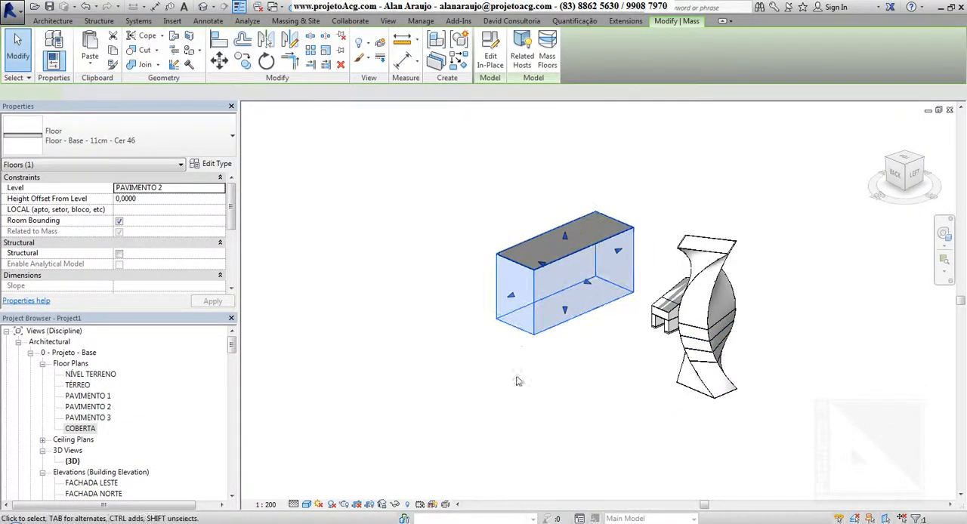
left_click(394, 504)
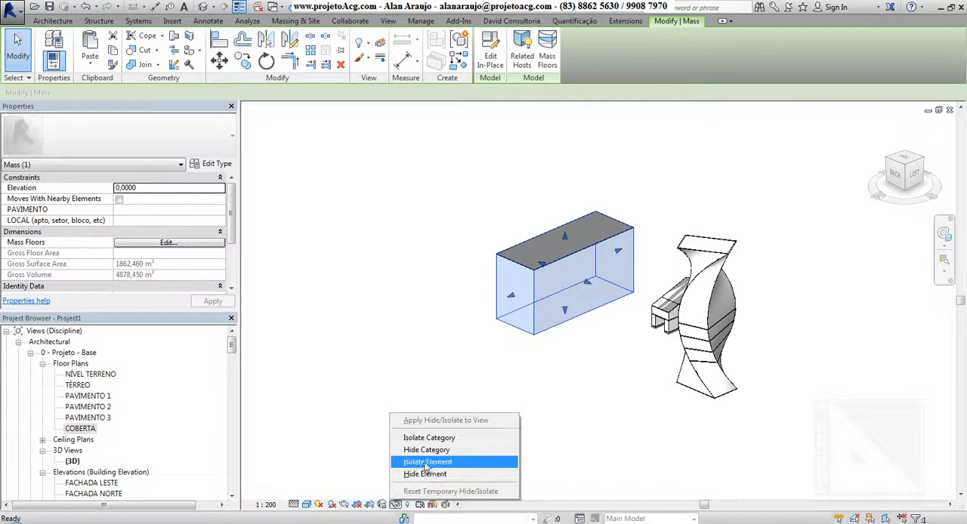
left_click(434, 450)
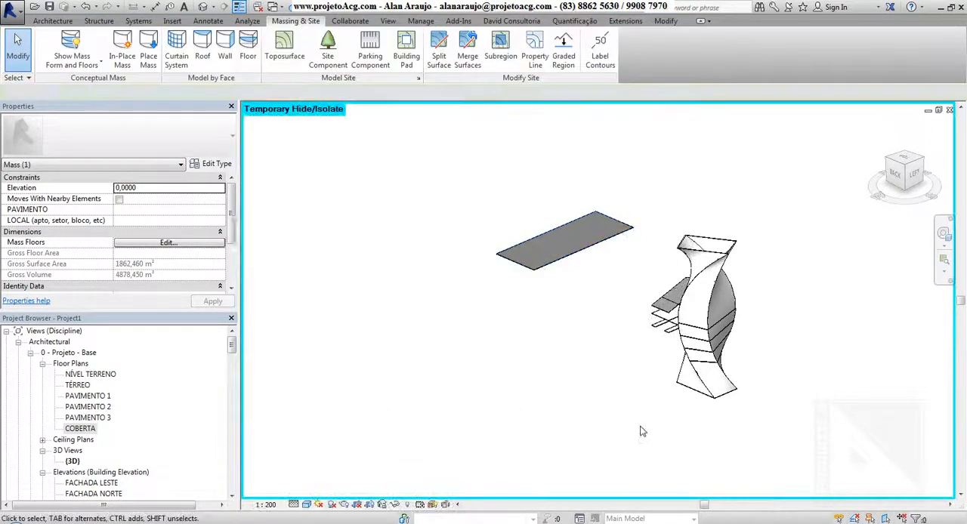
Select one of the twisted tower's walls and examine its walls and floors up close from several angles
scroll(719, 231, "up", 2)
scroll(719, 231, "up", 4)
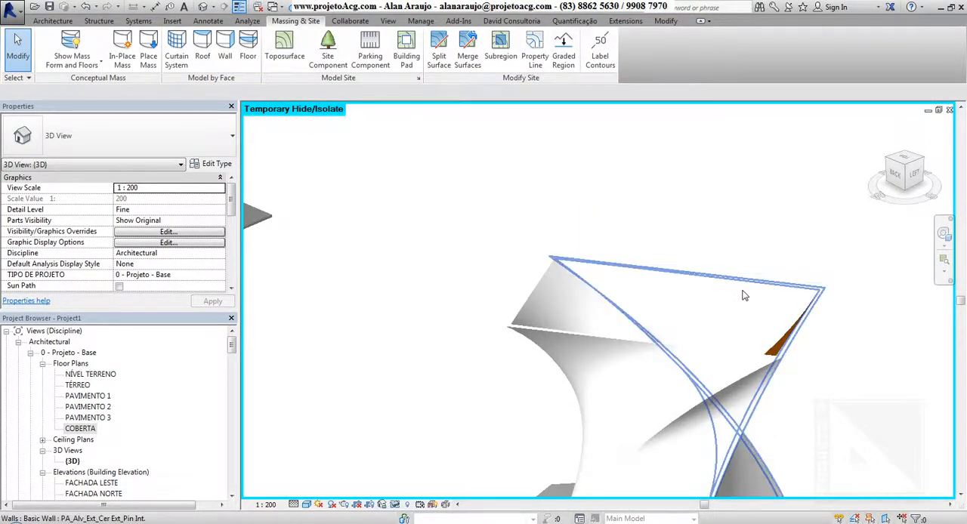
left_click(594, 333)
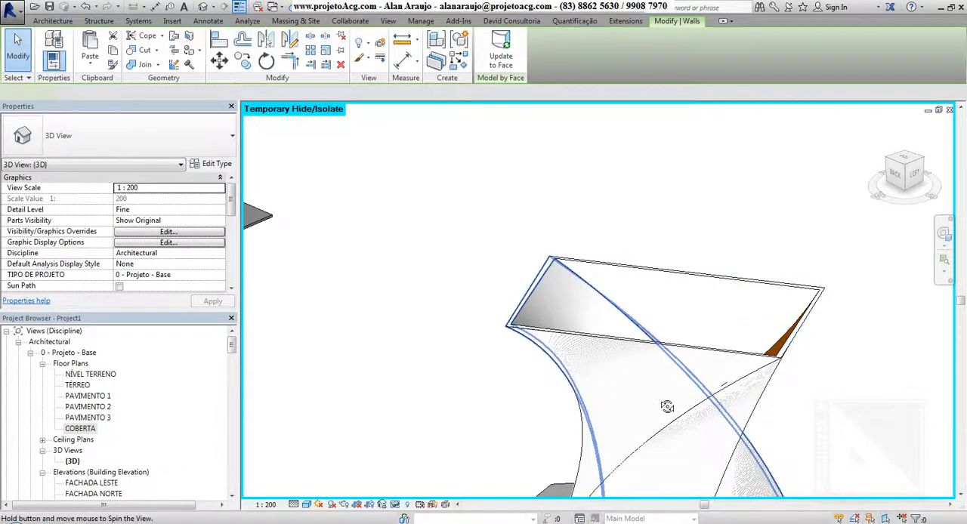
middle_click_drag(669, 401, 593, 226, "shift")
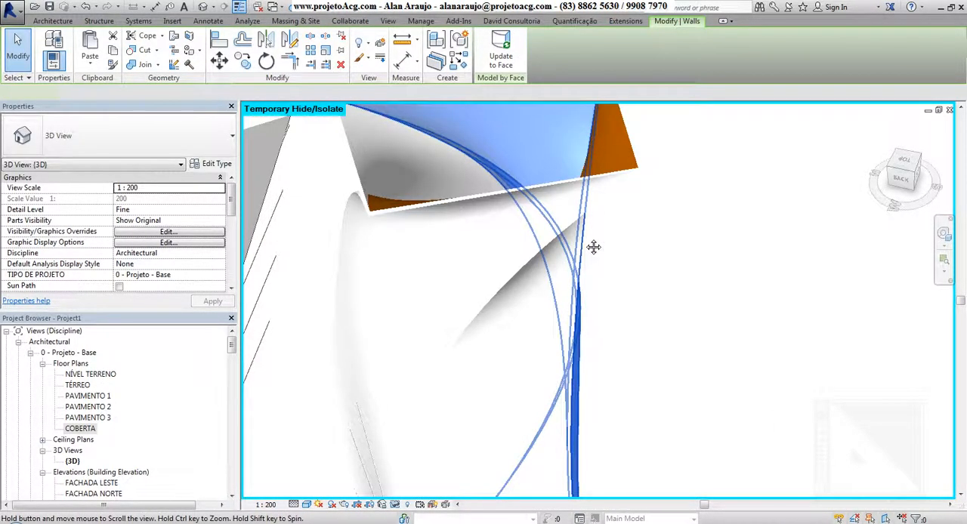
scroll(619, 323, "down", 3)
middle_click_drag(642, 425, 563, 355, "shift")
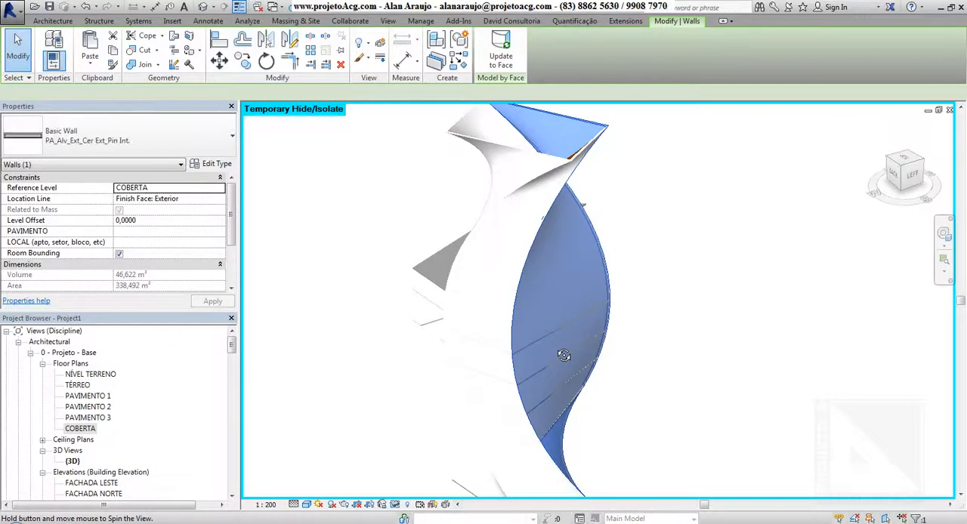
scroll(445, 348, "down", 2)
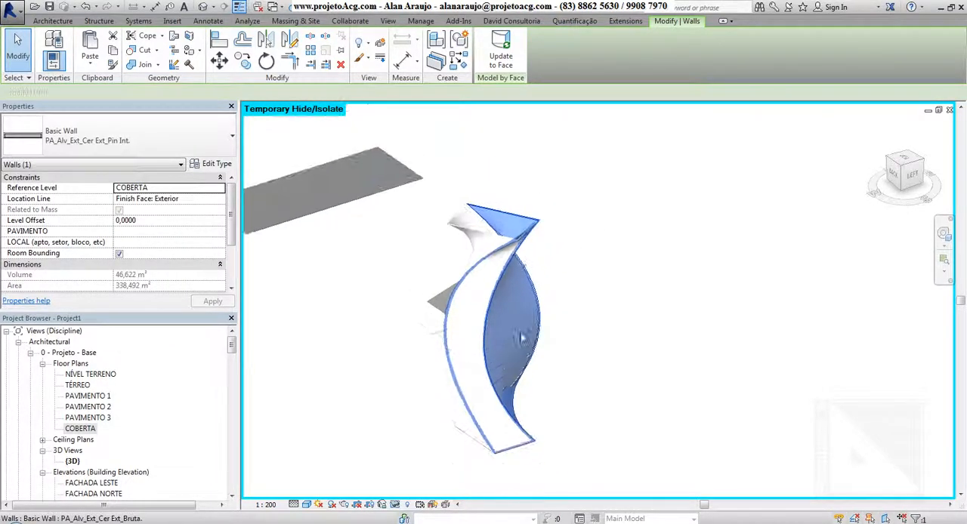
Restore the temporarily hidden masses and open the twisted tower's mass for in-place editing
left_click(401, 505)
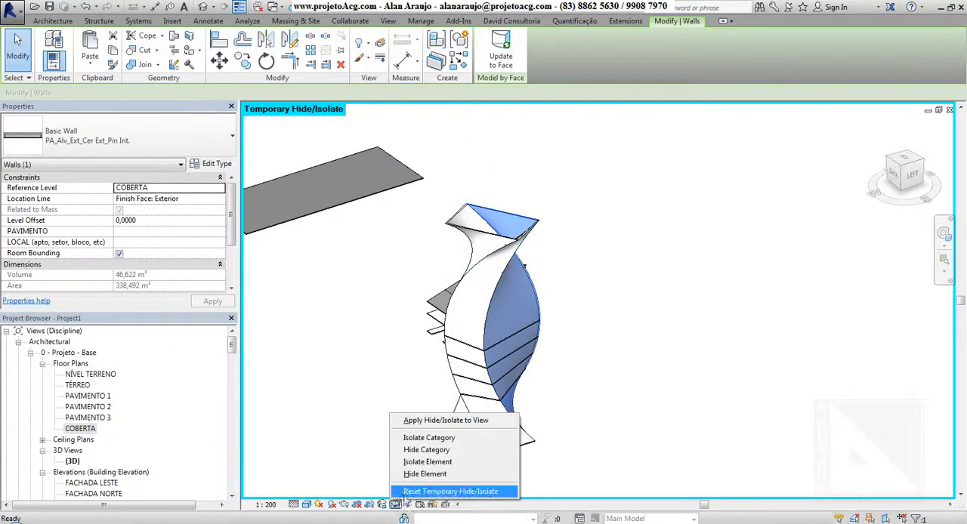
left_click(461, 494)
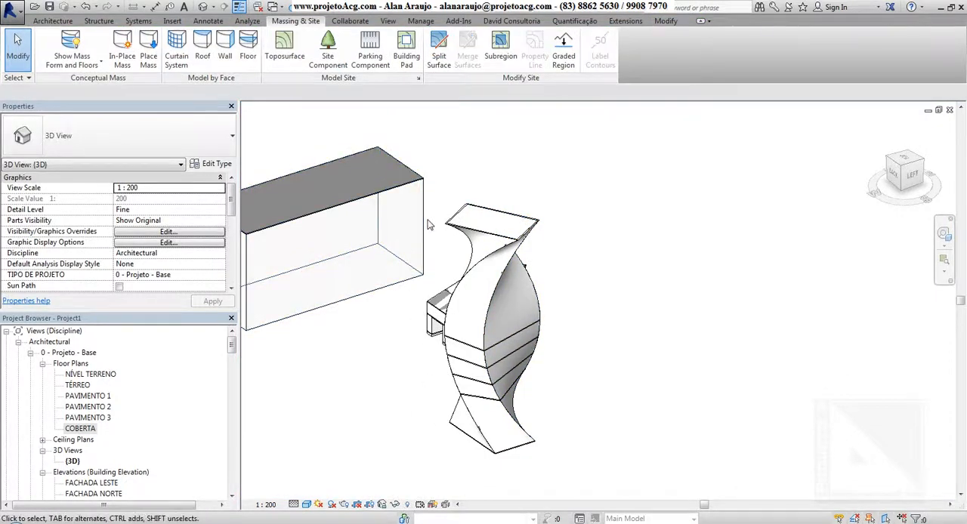
left_click(497, 237)
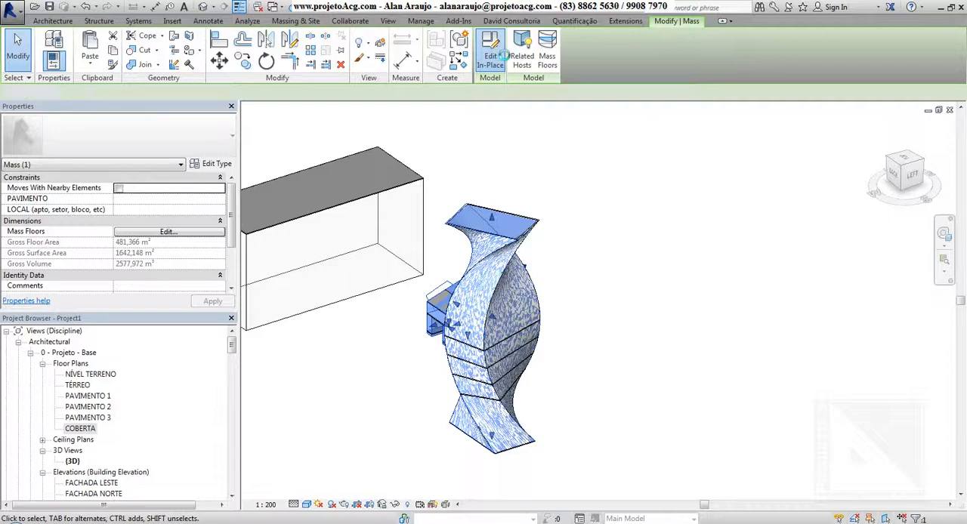
left_click(497, 49)
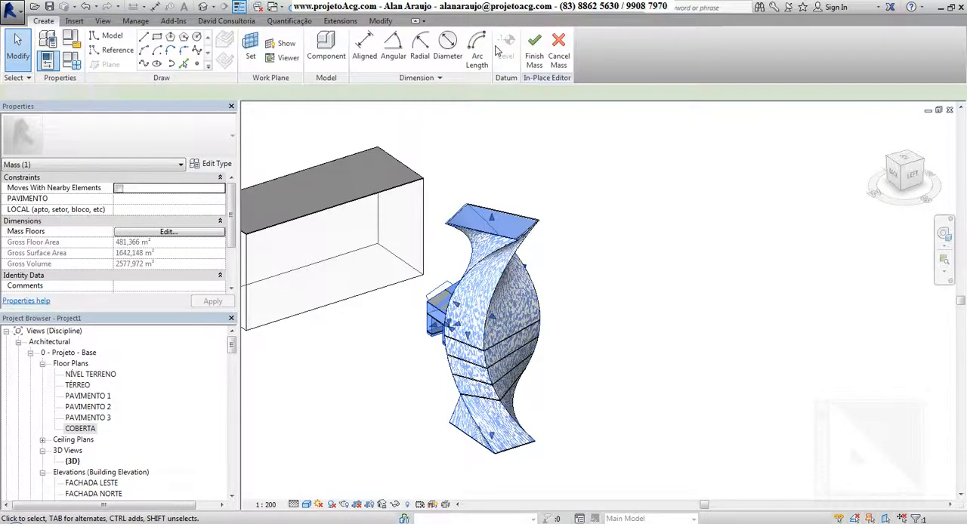
Move one twisted side surface of the tower form outward and finish the mass
left_click(513, 324)
left_click(536, 342)
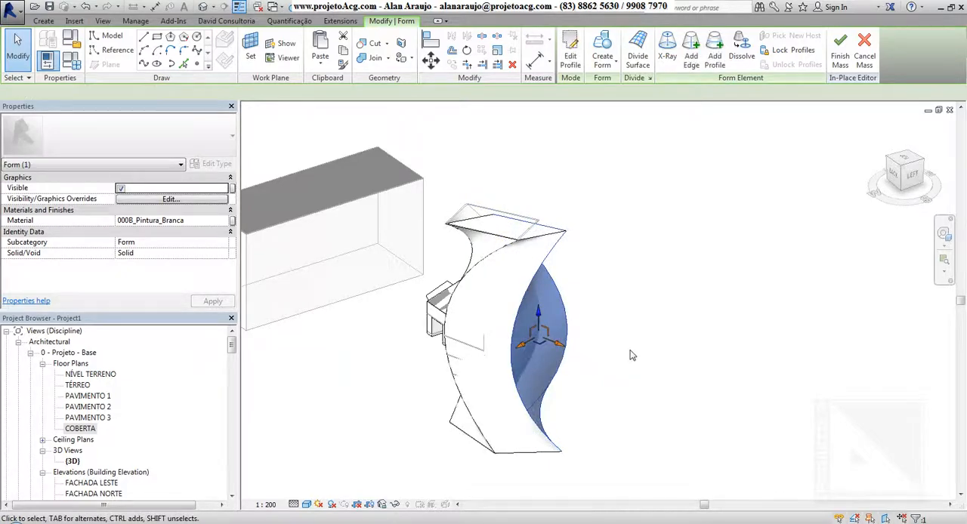
mouse_move(634, 358)
middle_mouse_down("shift")
mouse_move(623, 356)
mouse_move(647, 377)
mouse_move(648, 456)
mouse_move(589, 382)
middle_mouse_up("shift")
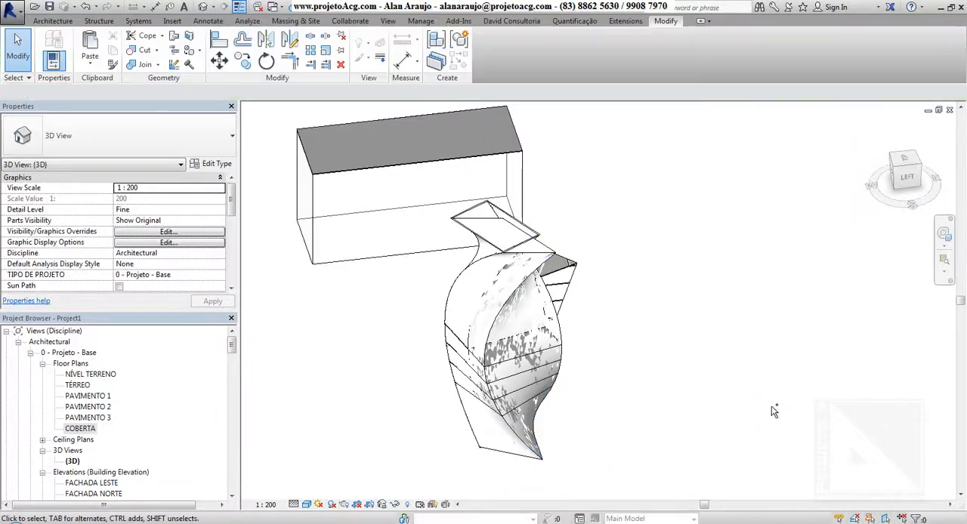
Update the tower's PA_Alv_Ext_Cer Ext_Pin Int. wall to the modified mass face, accepting the wall join warning
middle_click_drag(592, 338, 529, 241, "shift")
left_click(528, 240)
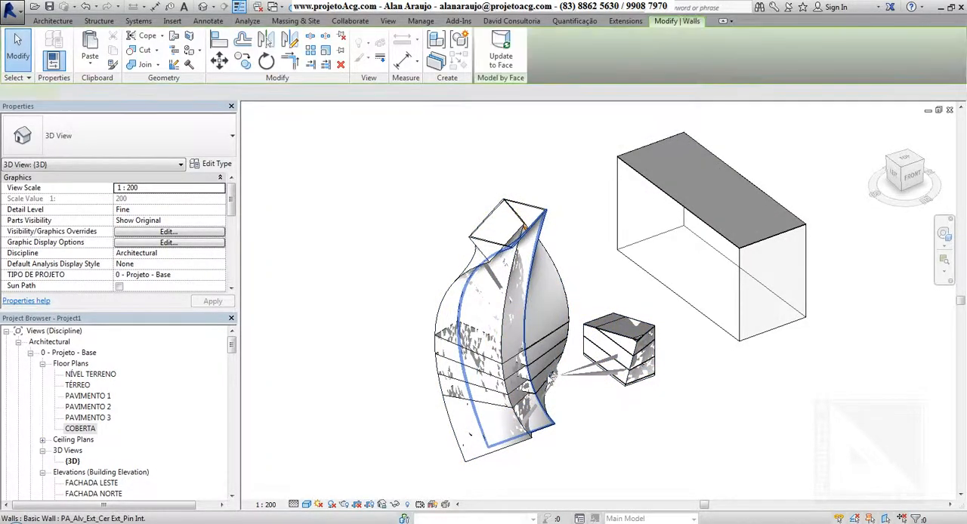
middle_click_drag(529, 363, 544, 228, "shift")
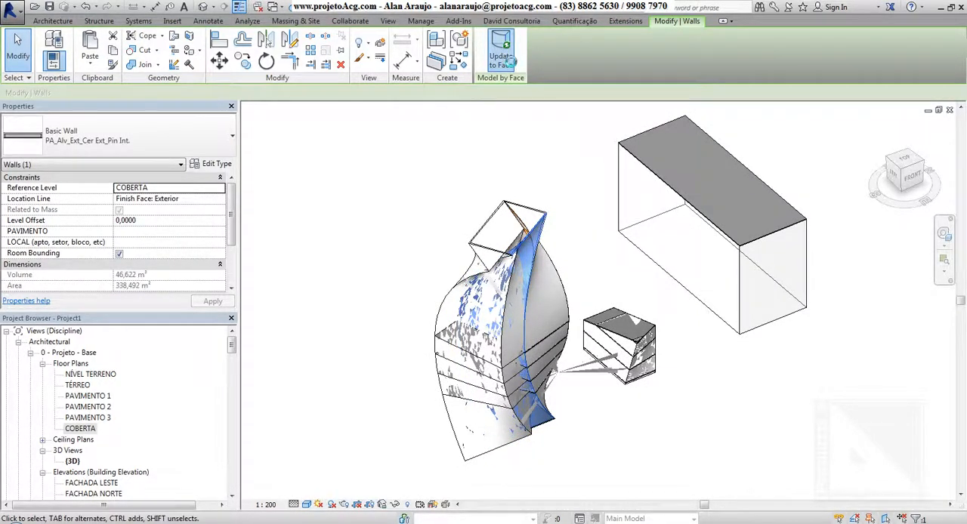
left_click(508, 64)
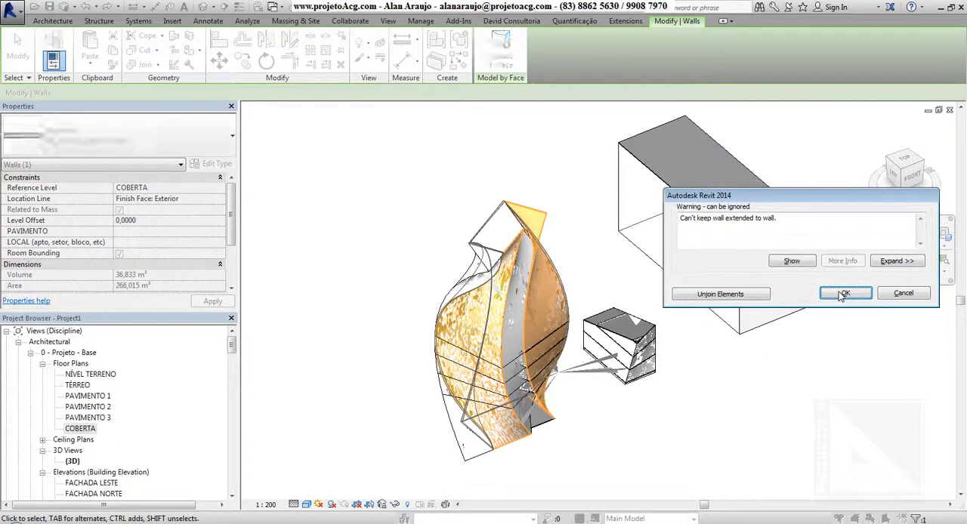
left_click(842, 294)
Add two more of the twisted tower's walls to the selection, excluding the mass, and update all three to their mass faces
middle_click_drag(491, 226, 418, 211, "shift")
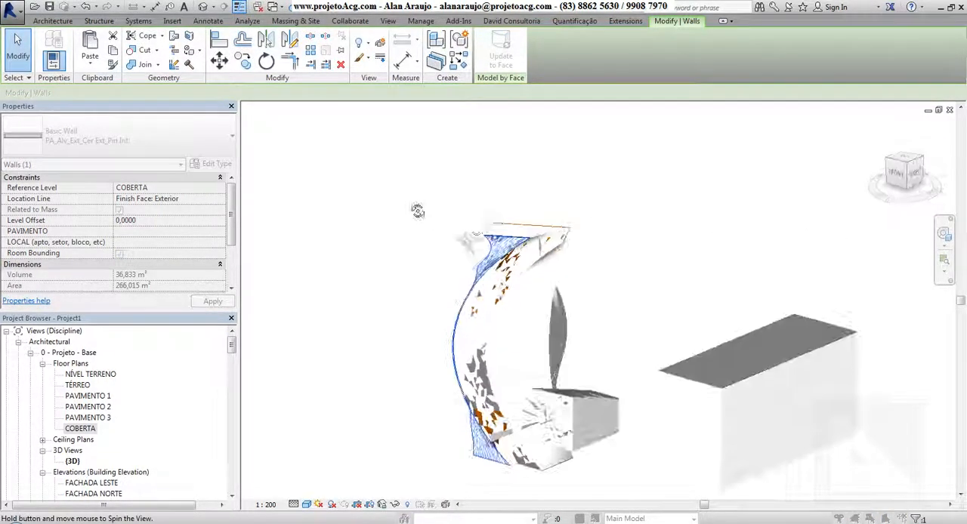
middle_click_drag(510, 347, 578, 323, "shift")
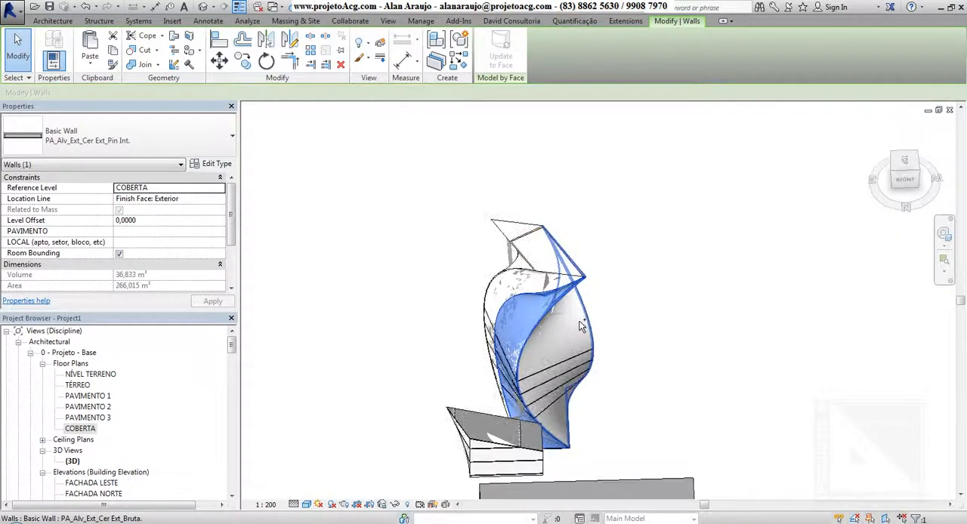
middle_click_drag(637, 296, 602, 316, "shift")
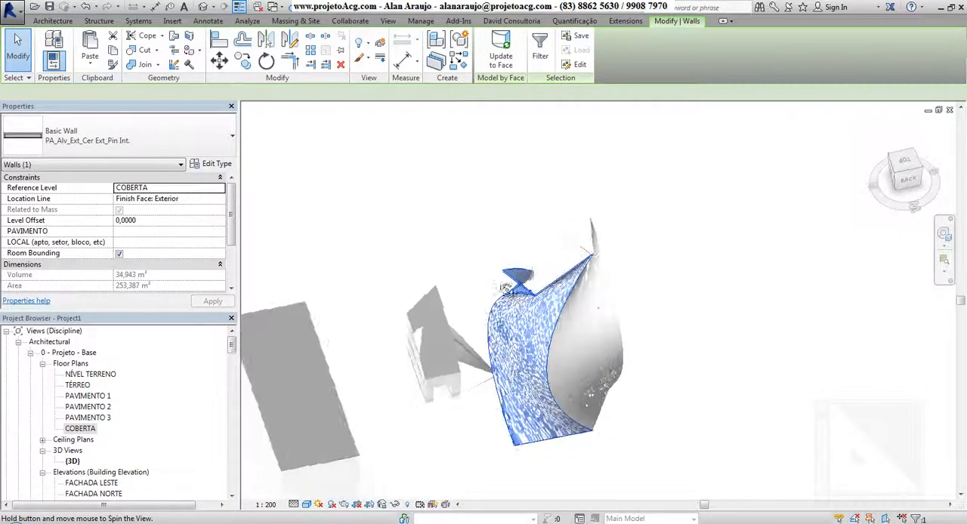
left_click(601, 310, "ctrl")
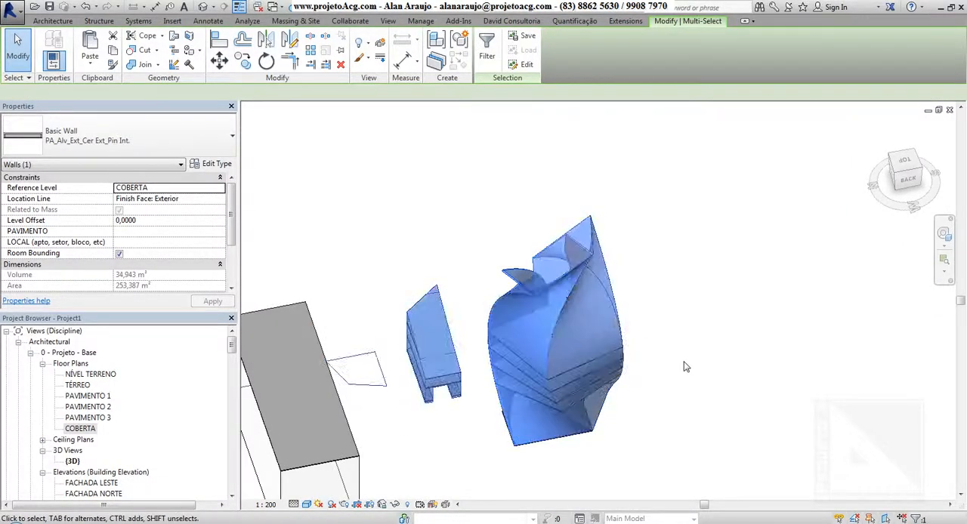
left_click(576, 305)
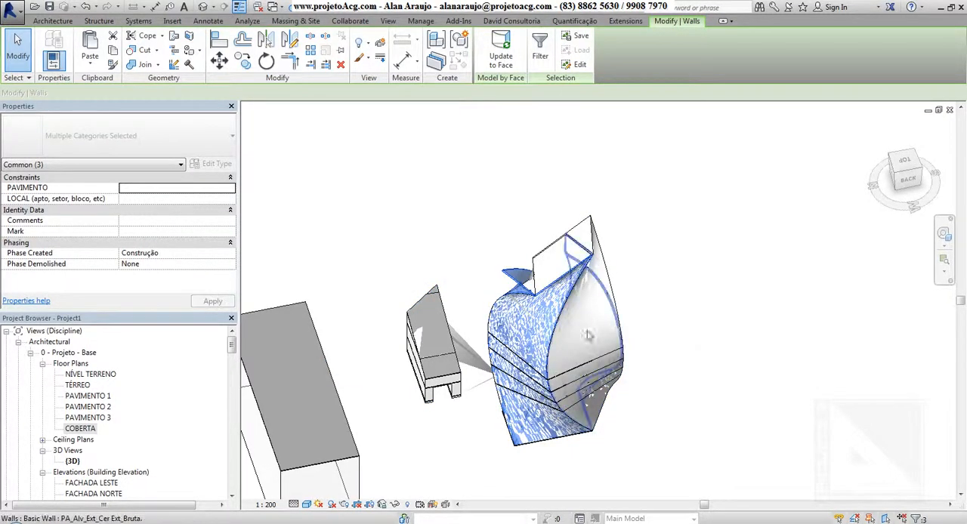
middle_click_drag(564, 256, 545, 300, "shift")
left_click(521, 291, "shift")
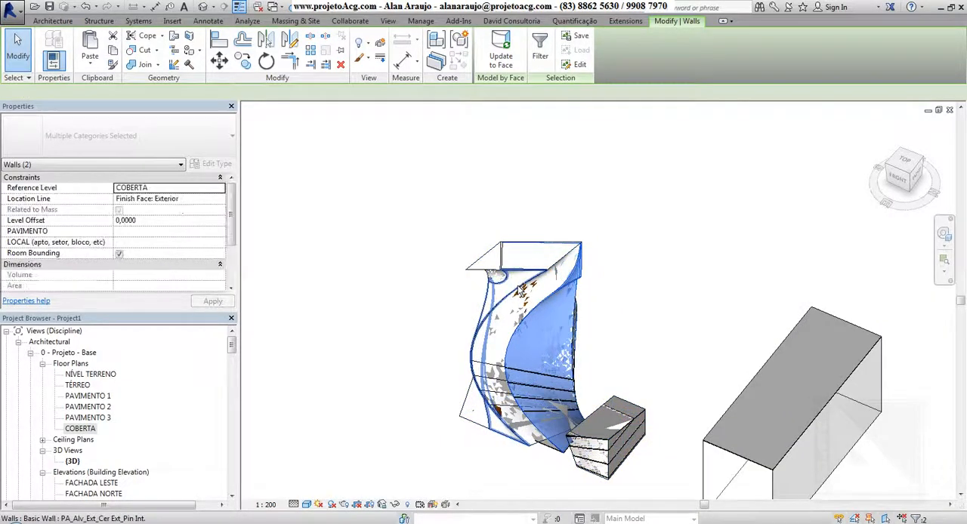
left_click(526, 297, "ctrl")
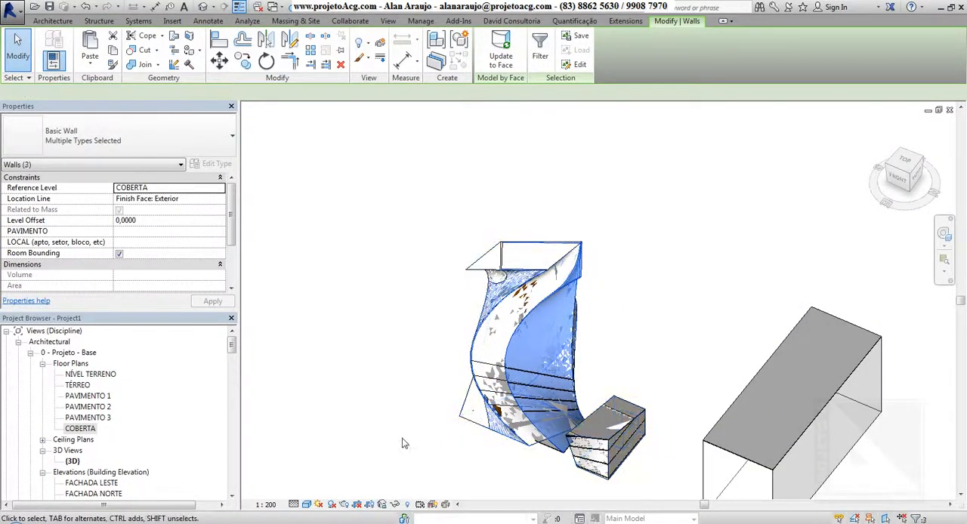
middle_click_drag(403, 443, 562, 415, "shift")
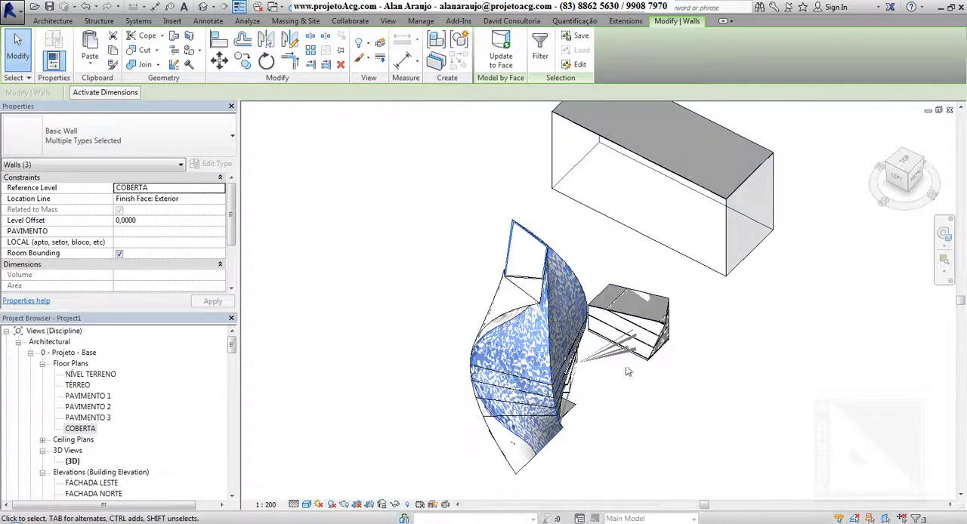
middle_click_drag(529, 193, 868, 361, "shift")
left_click(861, 369)
Update the tower's remaining PA_Alv_Ext_Cer Ext_Bruta. wall to its mass face
middle_click_drag(823, 387, 767, 404, "shift")
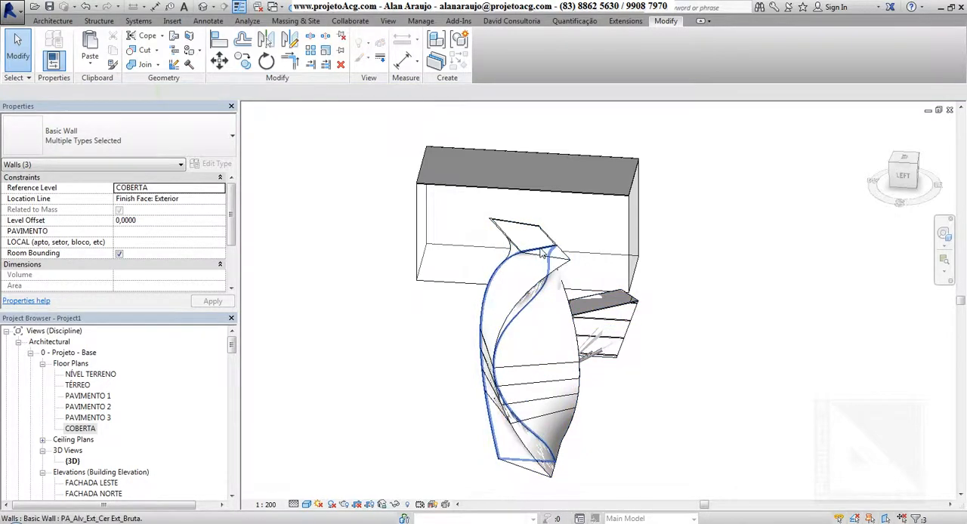
left_click(592, 278)
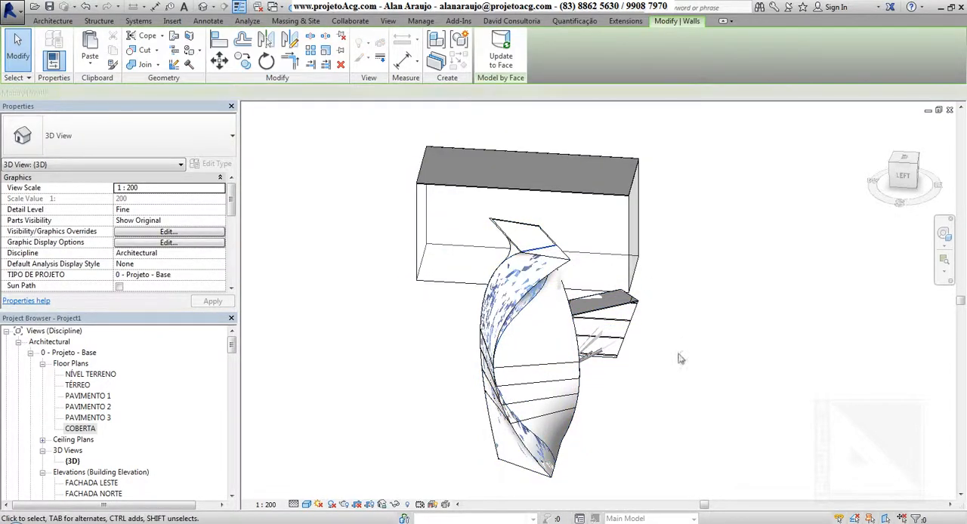
middle_click_drag(679, 354, 737, 363, "shift")
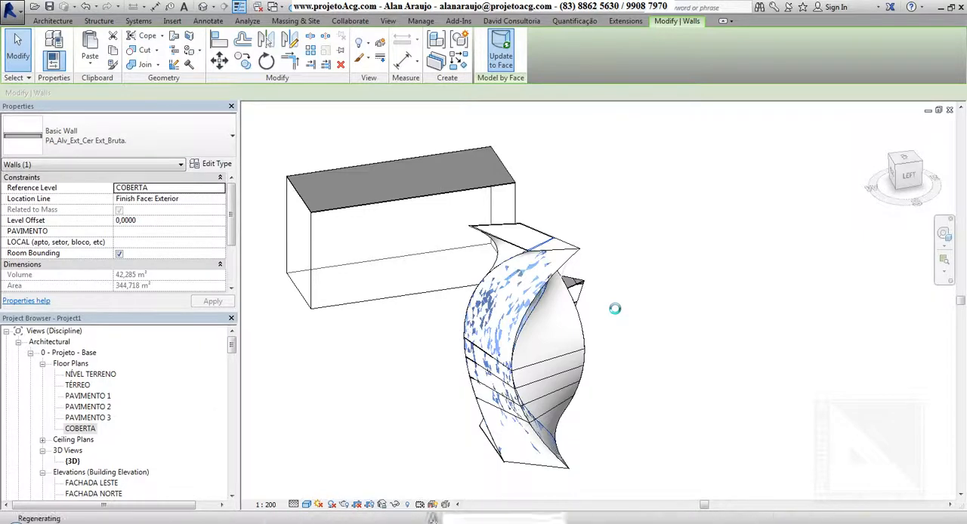
middle_click_drag(544, 298, 753, 404, "shift")
left_click(753, 405)
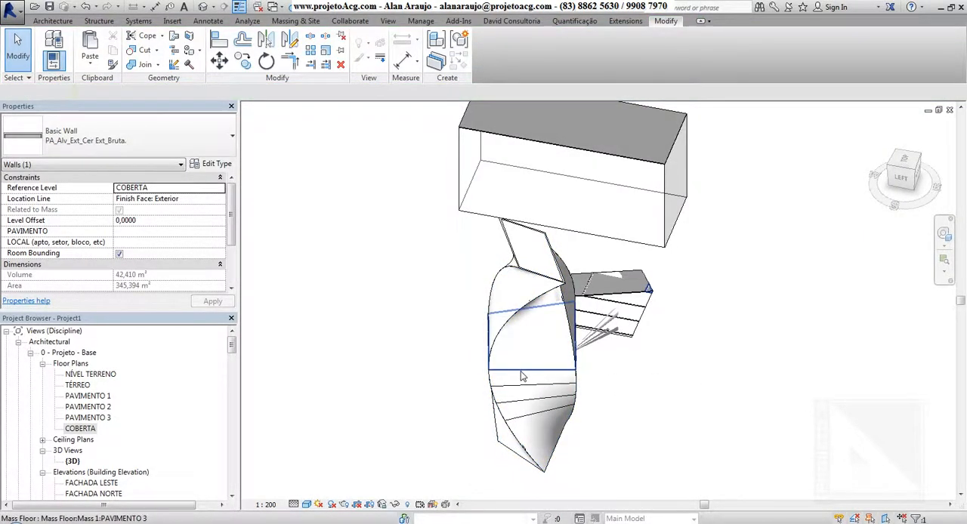
Select the twisted tower's mass floors one after another, including PAVIMENTO 2 and TÉRREO, to examine their properties
left_click(548, 385)
middle_click_drag(610, 432, 553, 384, "shift")
left_click(554, 383)
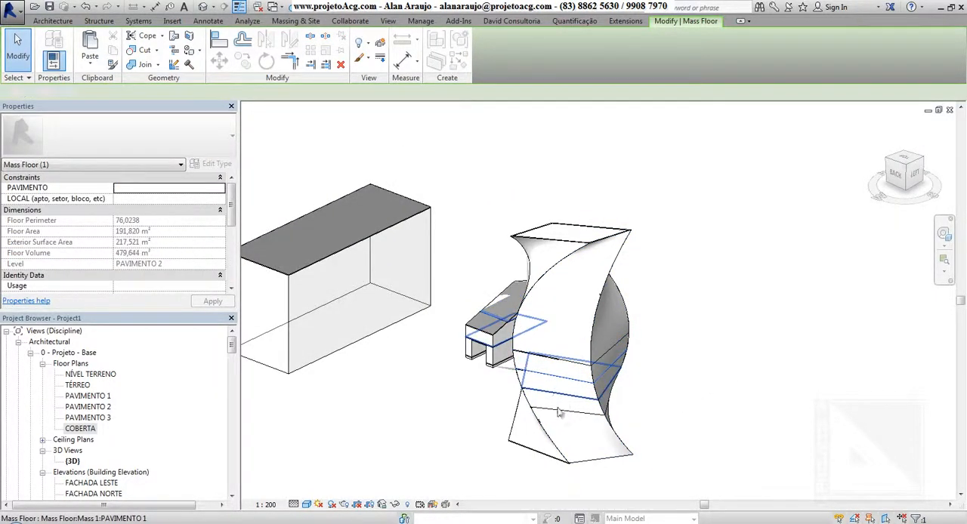
mouse_move(559, 416)
middle_mouse_down("shift")
mouse_move(427, 391)
mouse_move(565, 382)
mouse_move(631, 442)
mouse_move(486, 447)
mouse_move(561, 411)
middle_mouse_up("shift")
left_click(510, 391)
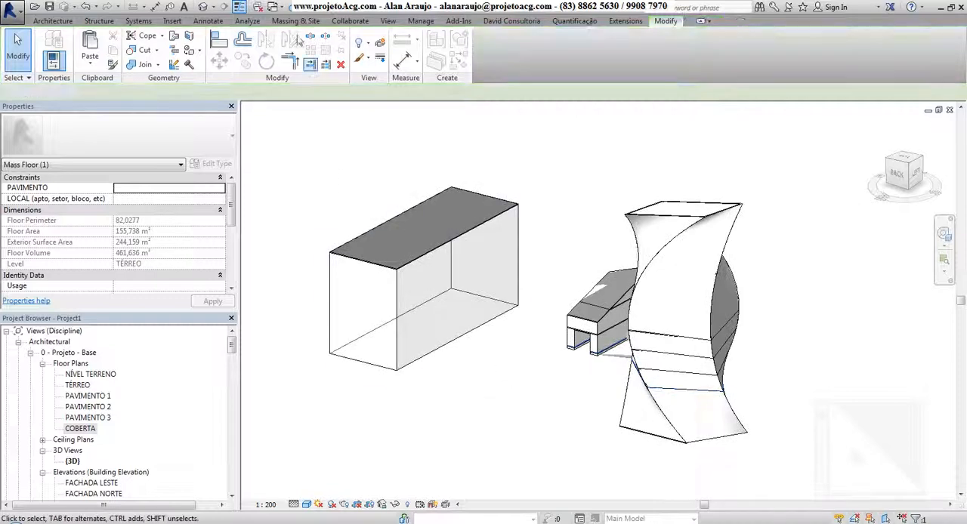
Start a curtain system by face and set the 1500 x 3000mm type's Grid 1 spacing to 1,5 and Grid 2 spacing to 3
left_click(293, 21)
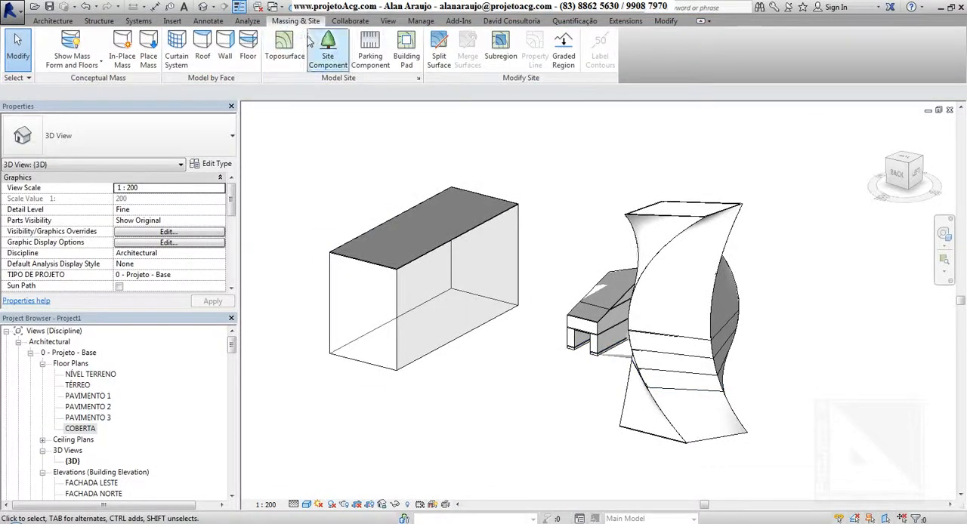
middle_click_drag(509, 274, 541, 283)
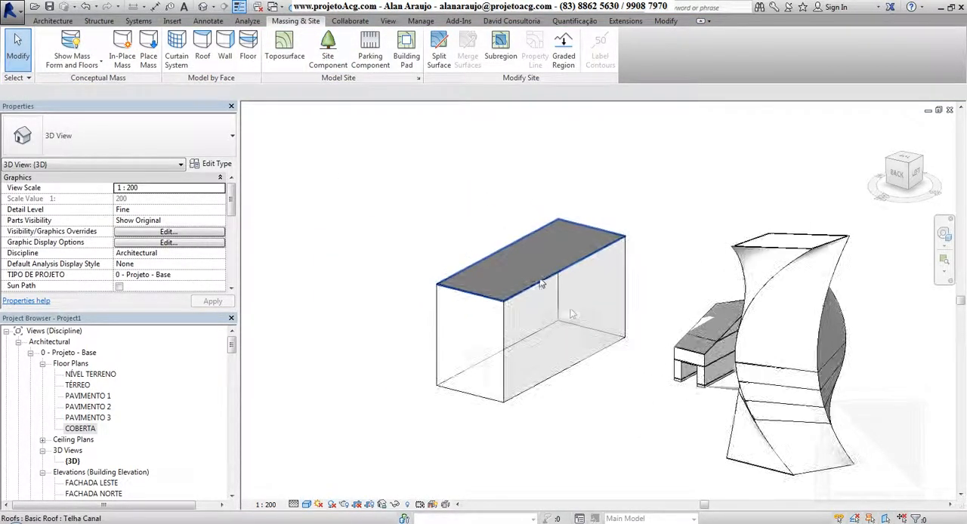
left_click(181, 67)
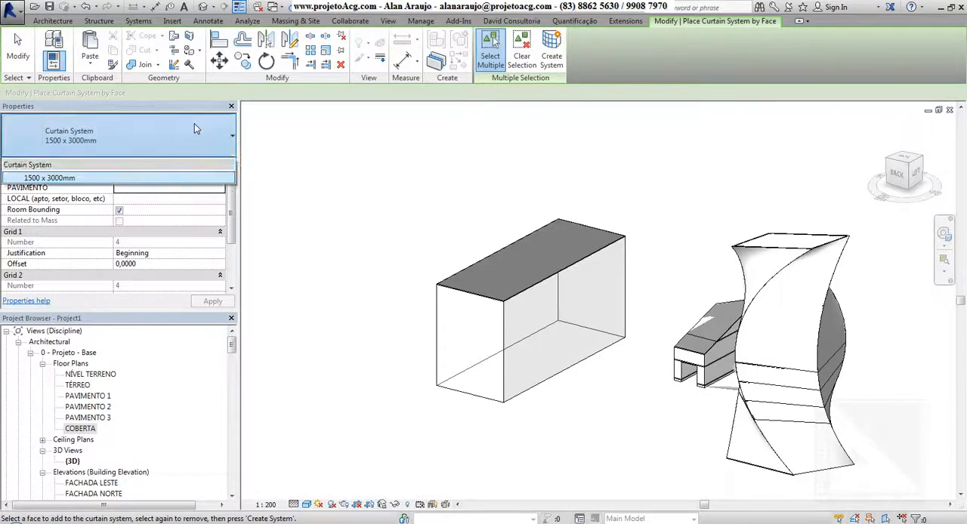
left_click(215, 172)
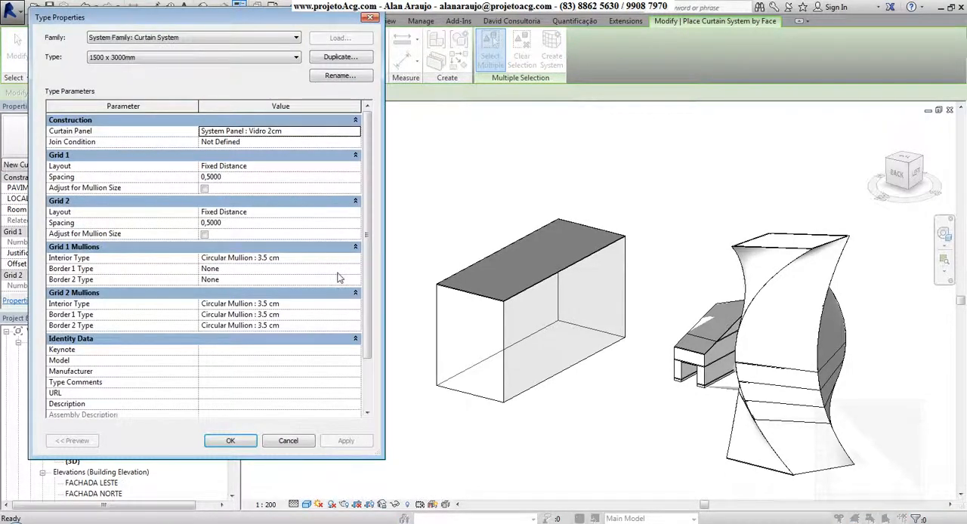
left_click(332, 305)
left_click(329, 259)
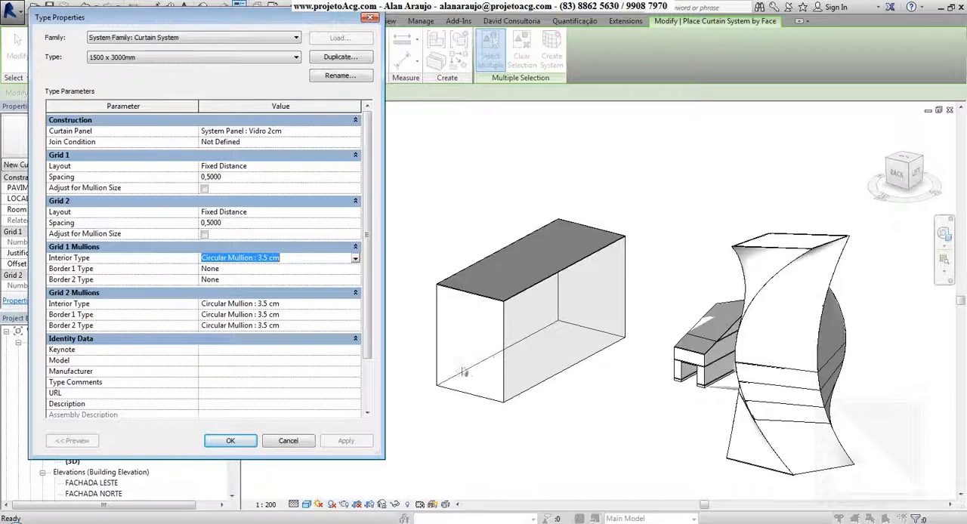
left_click(252, 177)
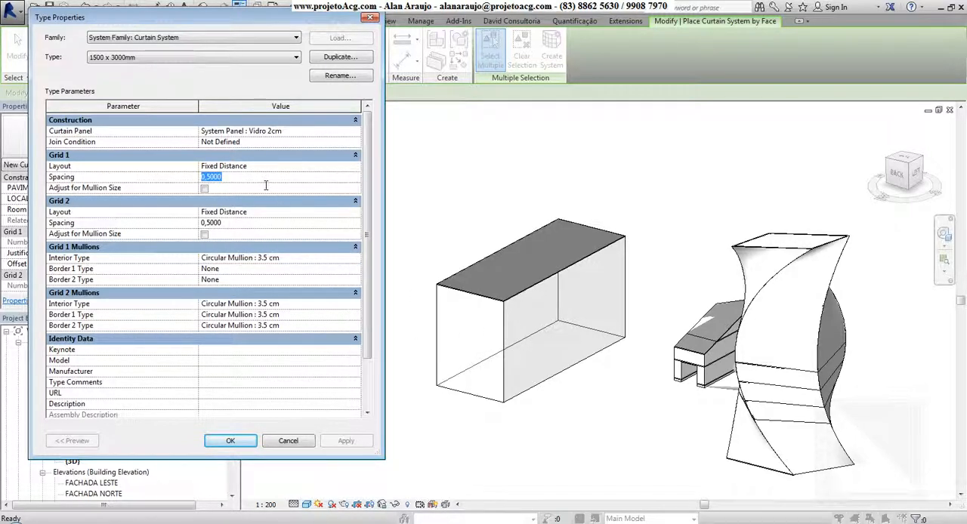
left_click(249, 224)
type("3")
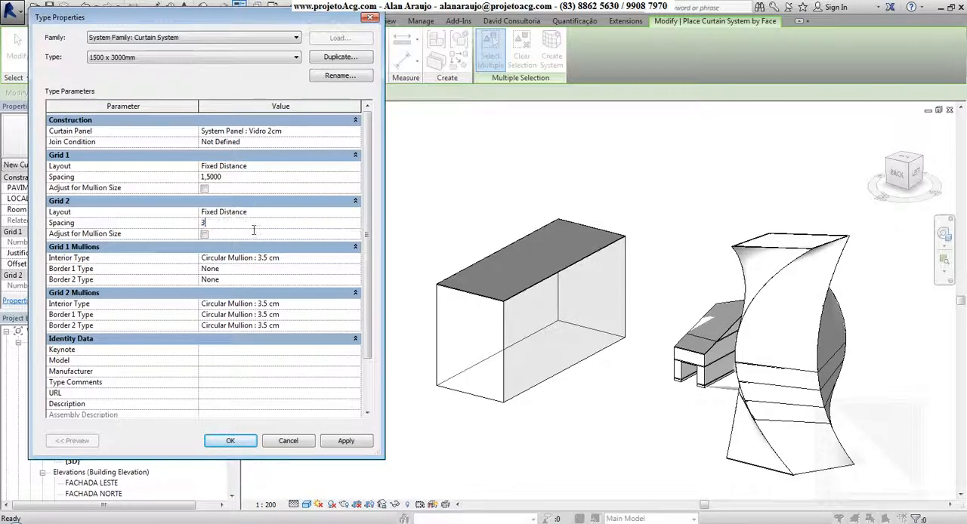
left_click(232, 440)
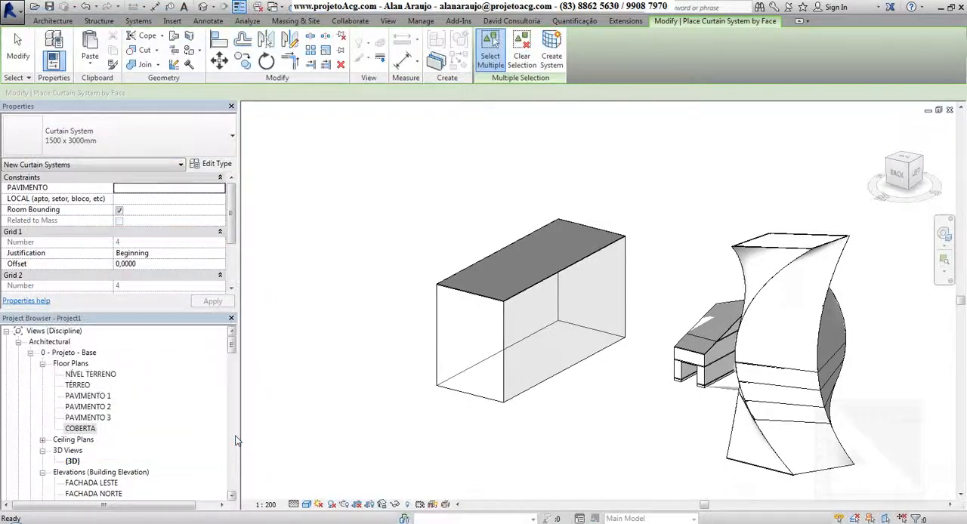
Create a 1500 x 3000mm curtain system on only the narrow end face of the box mass
left_click(486, 317)
left_click(533, 318)
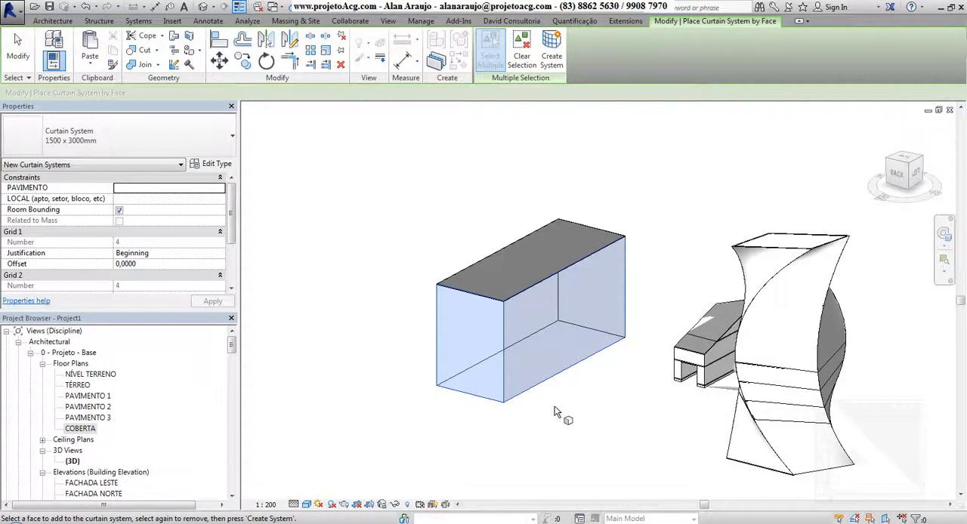
left_click(535, 325)
left_click(535, 321)
left_click(534, 320)
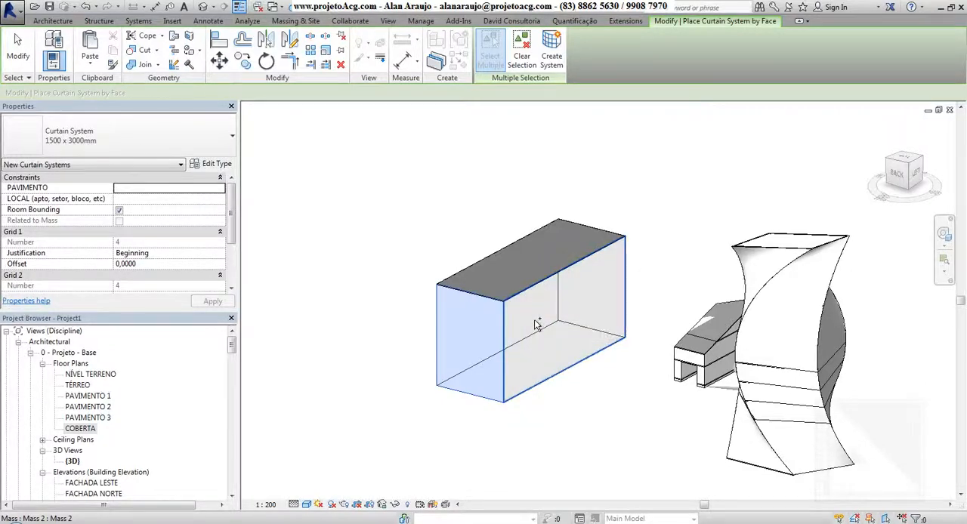
left_click(535, 321)
left_click(535, 321)
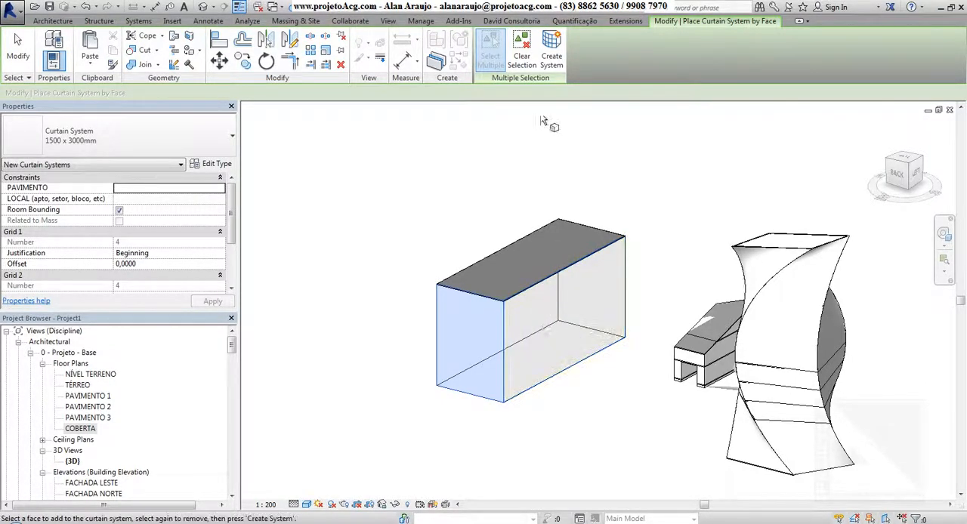
left_click(553, 50)
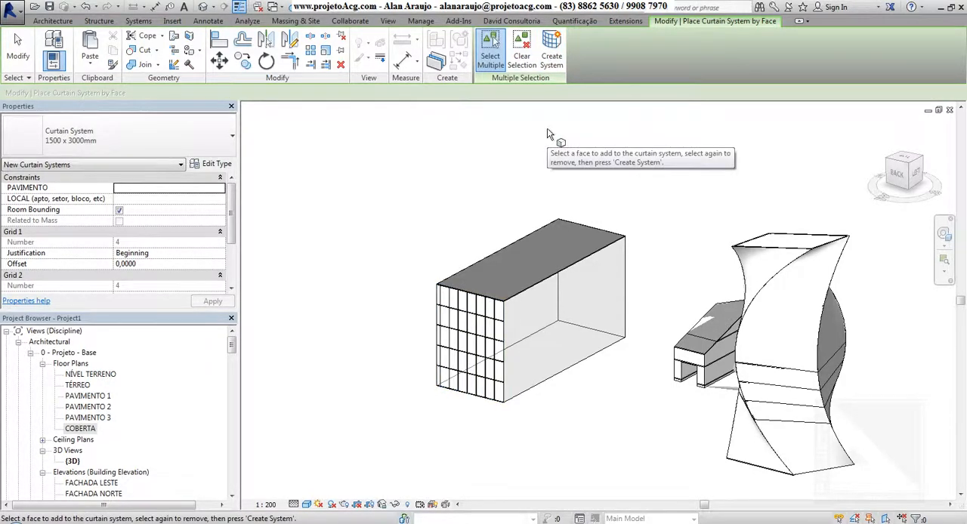
Create a 1500 x 3000mm curtain system on one curved side face of the twisted tower mass
middle_click_drag(572, 276, 774, 369, "shift")
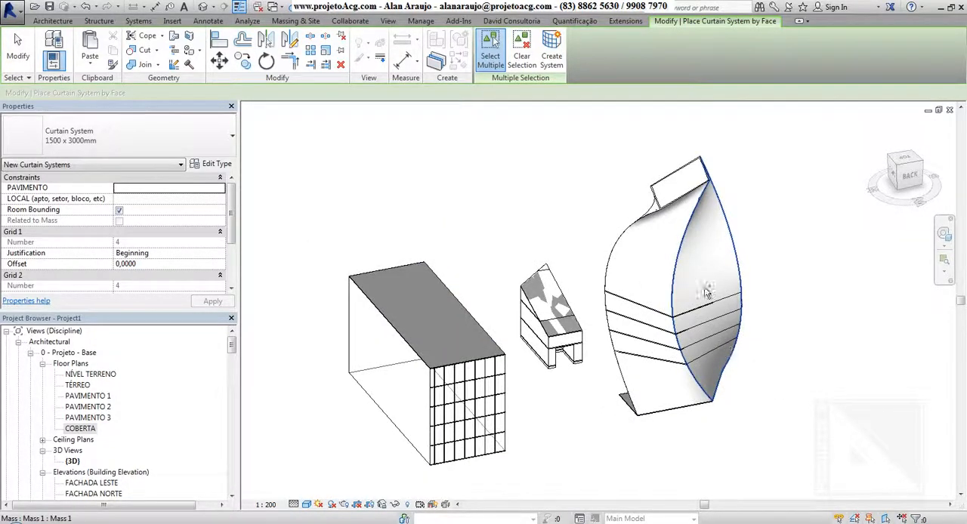
left_click(654, 280)
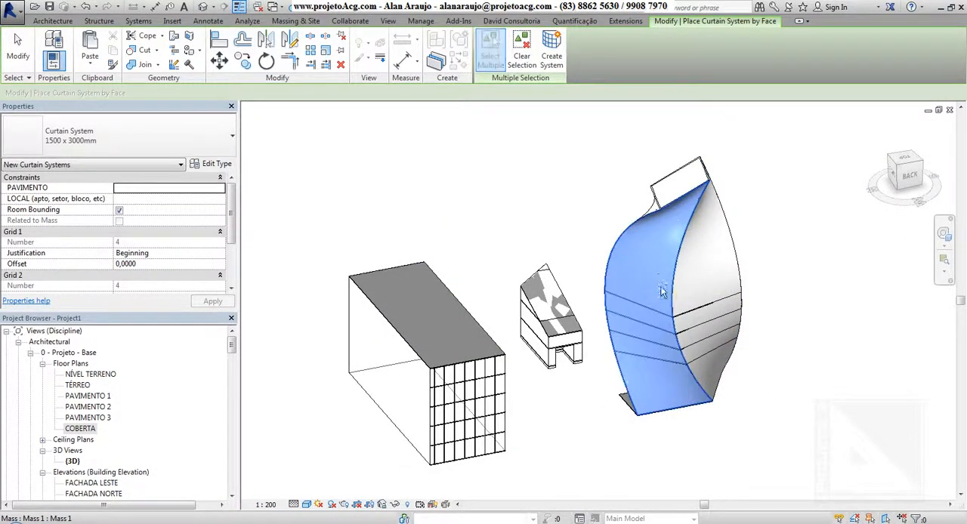
middle_click_drag(654, 280, 775, 374, "shift")
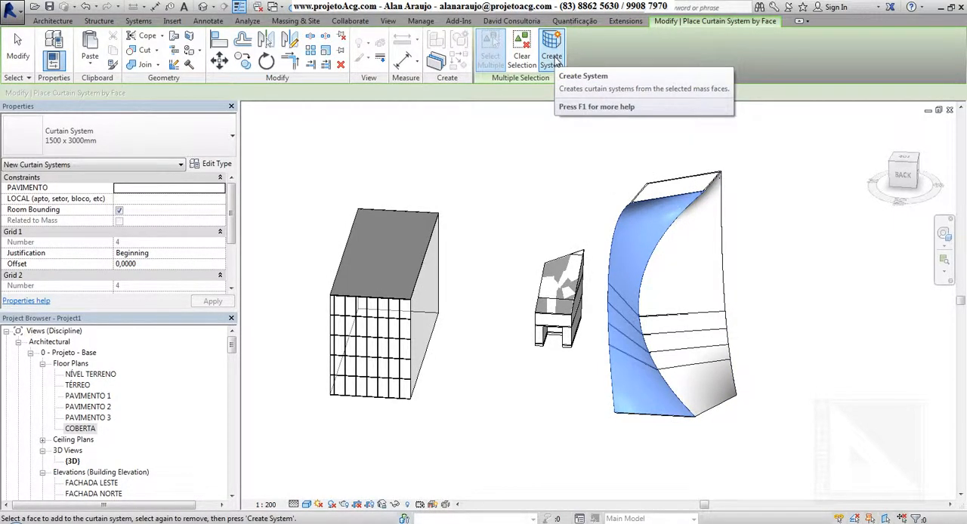
left_click(553, 60)
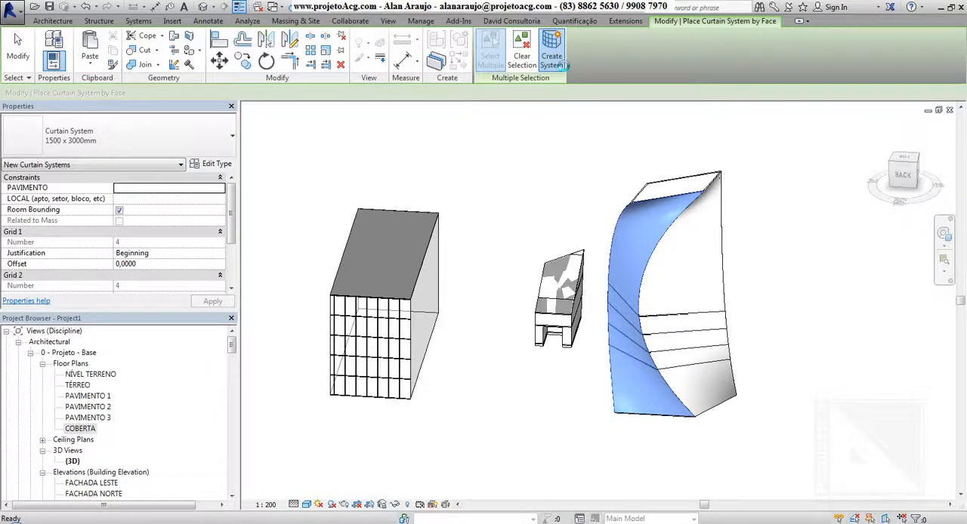
left_click(556, 64)
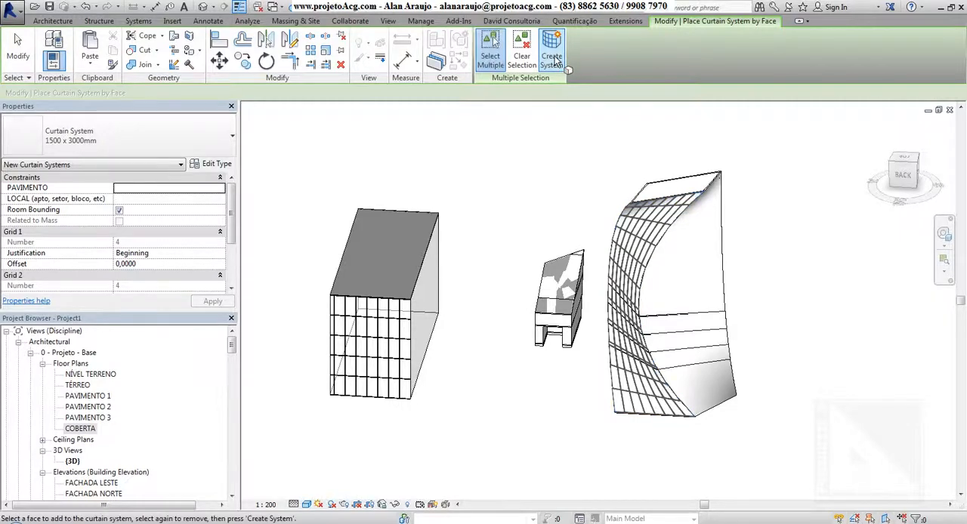
mouse_move(848, 443)
middle_mouse_down("shift")
mouse_move(859, 390)
mouse_move(879, 388)
mouse_move(782, 391)
middle_mouse_up("shift")
key("Escape")
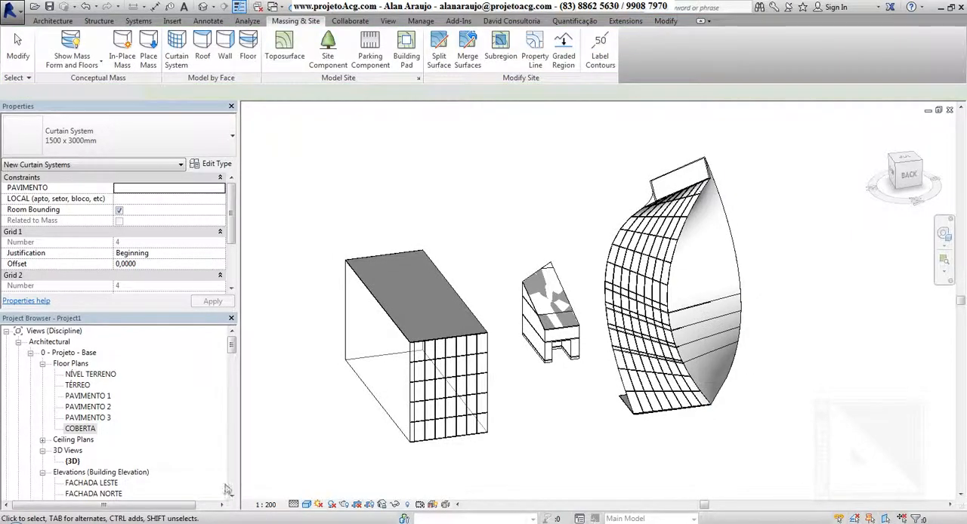
Temporarily hide the whole mass category in the 3D view, leaving only the elements made by face
left_click(387, 386)
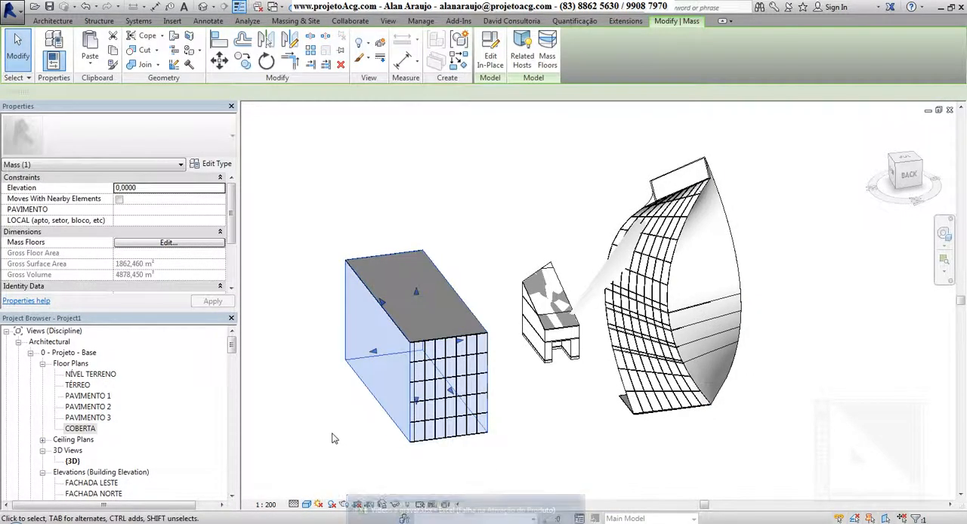
left_click(395, 504)
left_click(426, 450)
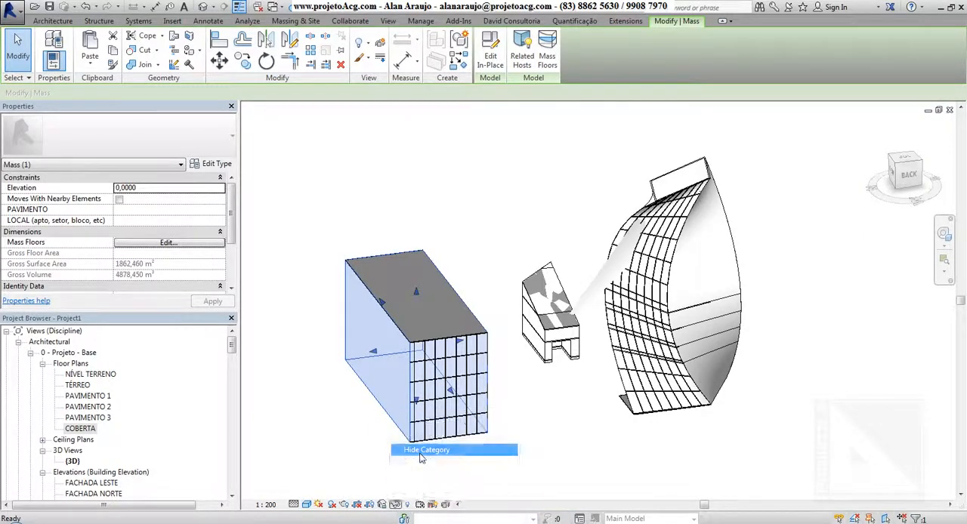
middle_click_drag(718, 456, 668, 406, "shift")
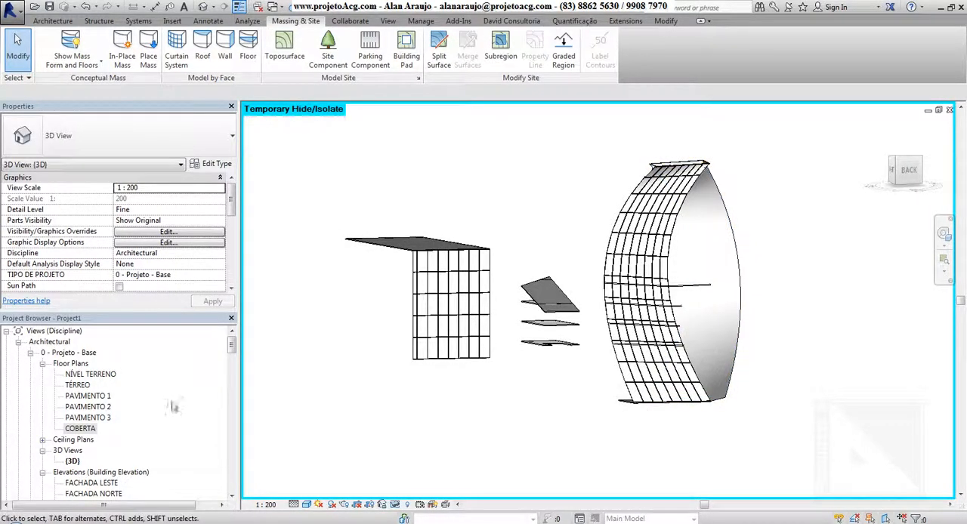
Open the TÉRREO floor plan and hide the masses there to expose the tower's floors and walls
double_click(79, 385)
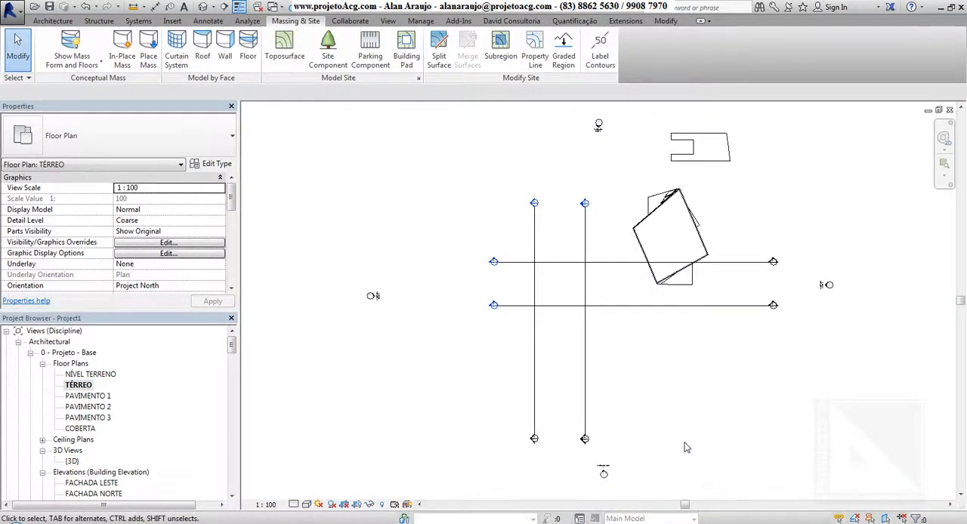
scroll(684, 231, "up", 3)
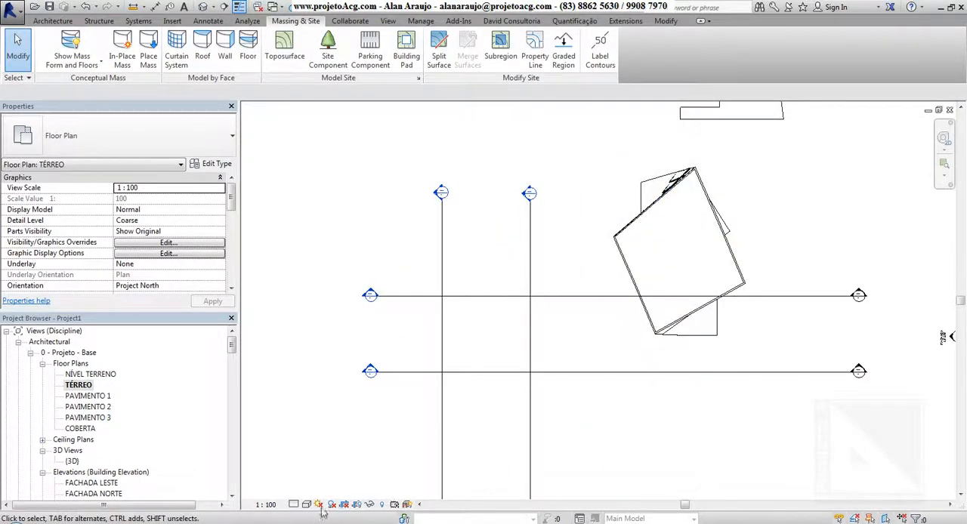
left_click(698, 240)
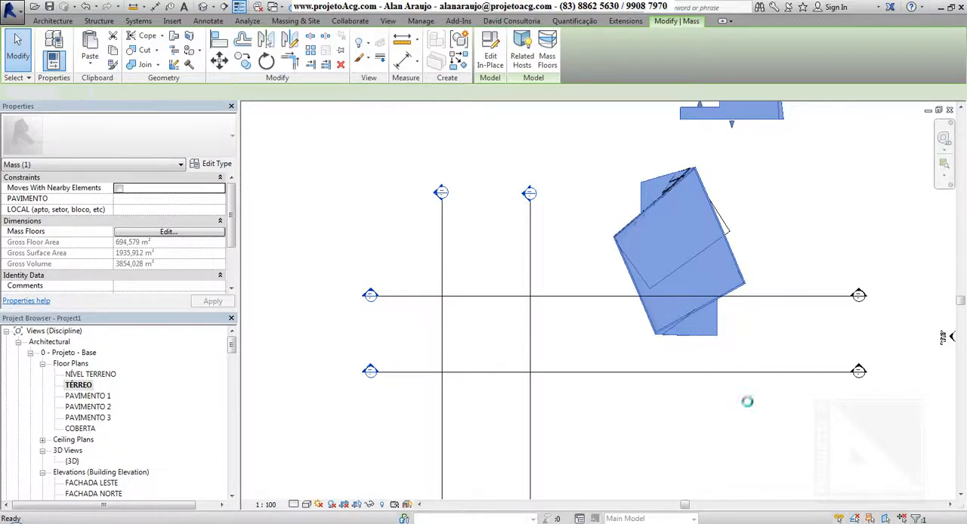
left_click(740, 394)
middle_click_drag(751, 388, 703, 396)
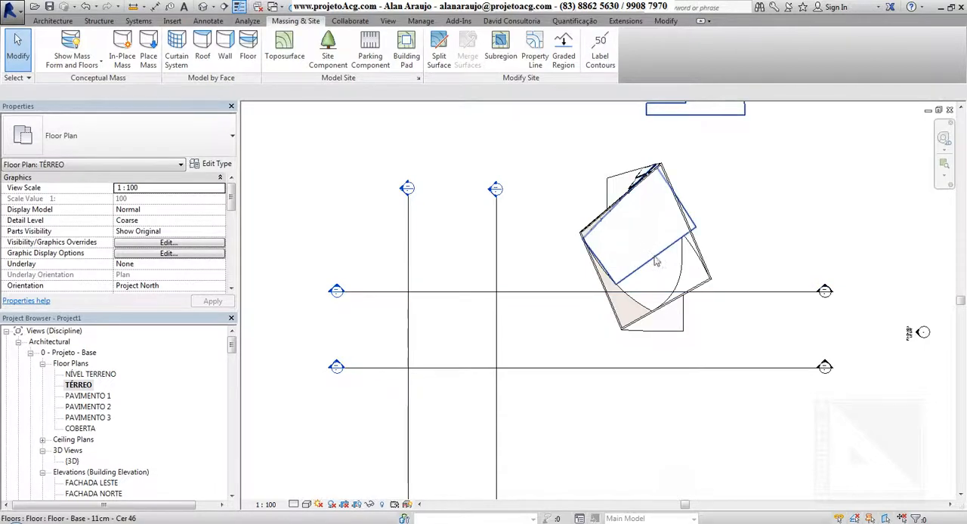
Examine the tower in the FACHADA LESTE and FACHADA NORTE elevations, dismiss the save reminder, and inspect its curtain system in 3D
double_click(91, 483)
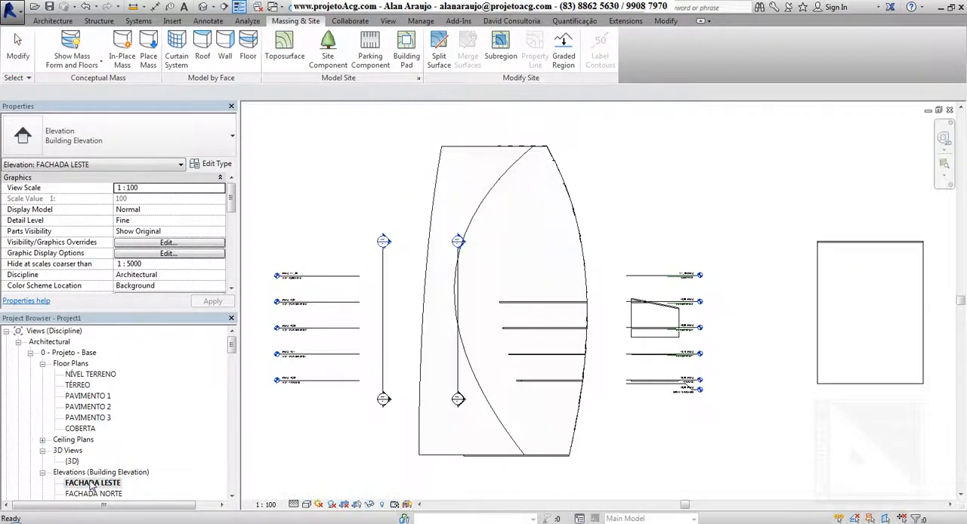
double_click(92, 494)
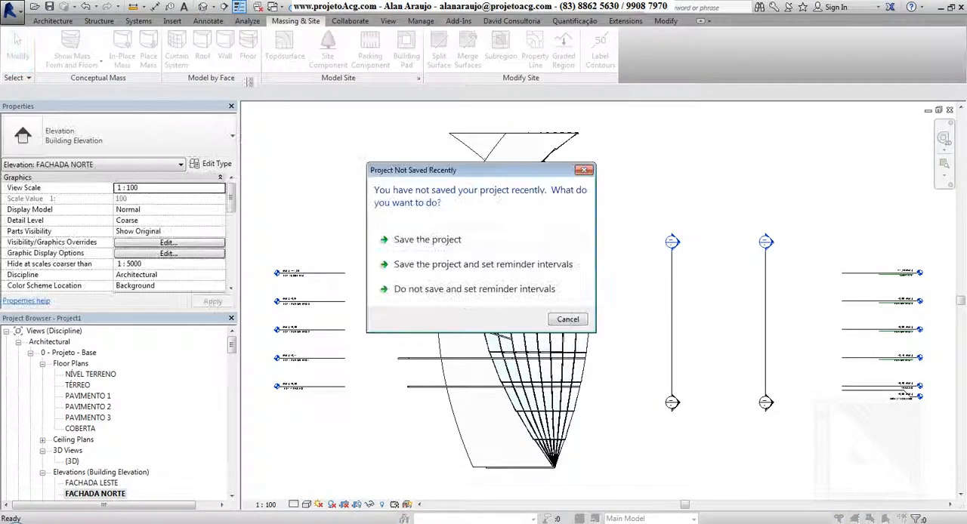
left_click(559, 323)
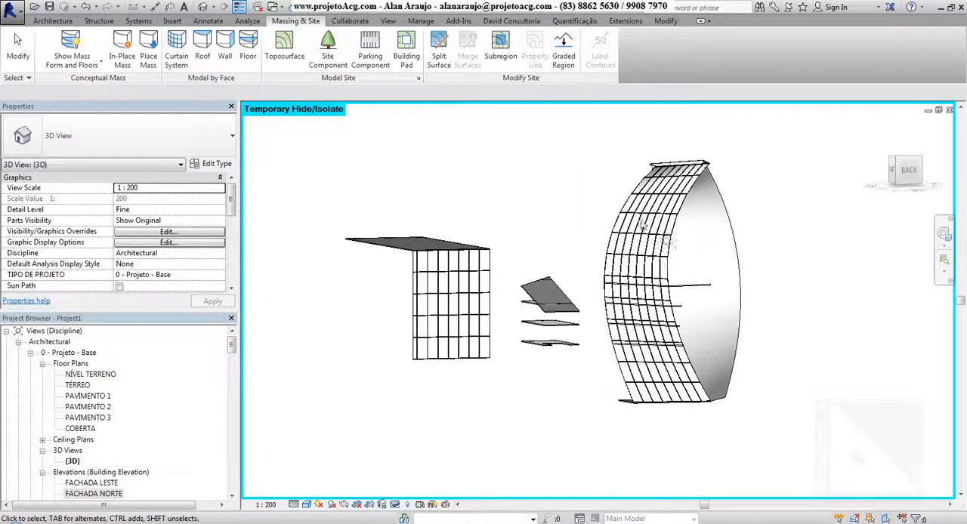
middle_click_drag(683, 295, 633, 291, "shift")
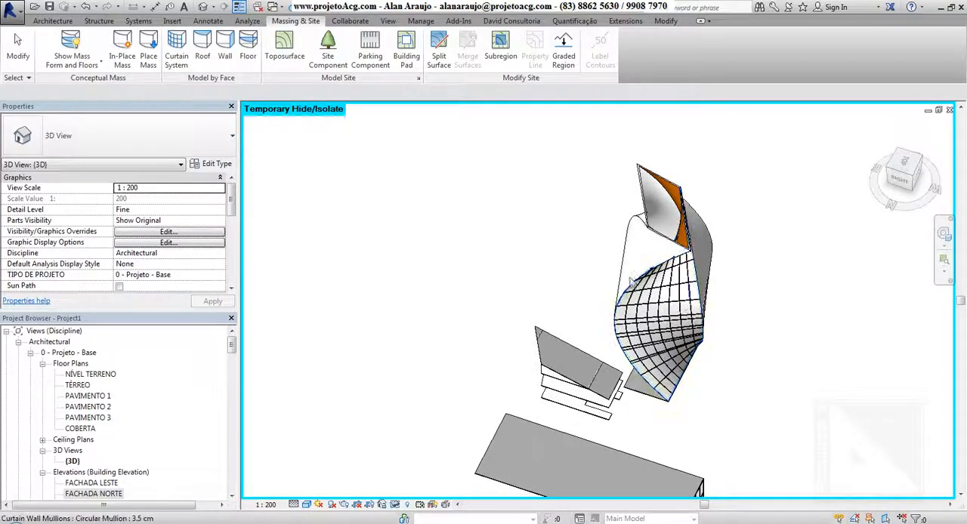